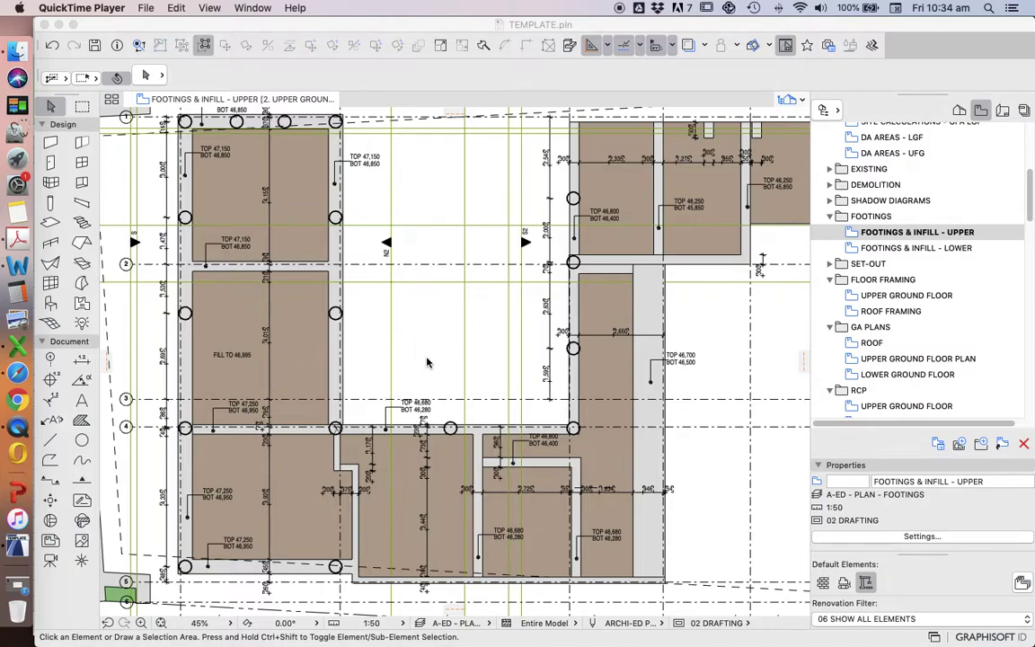
# Select and then deselect the beam beside the FILL TO 46,995 footing
pyautogui.click(428, 362)
pyautogui.scroll(-3, 426, 358)
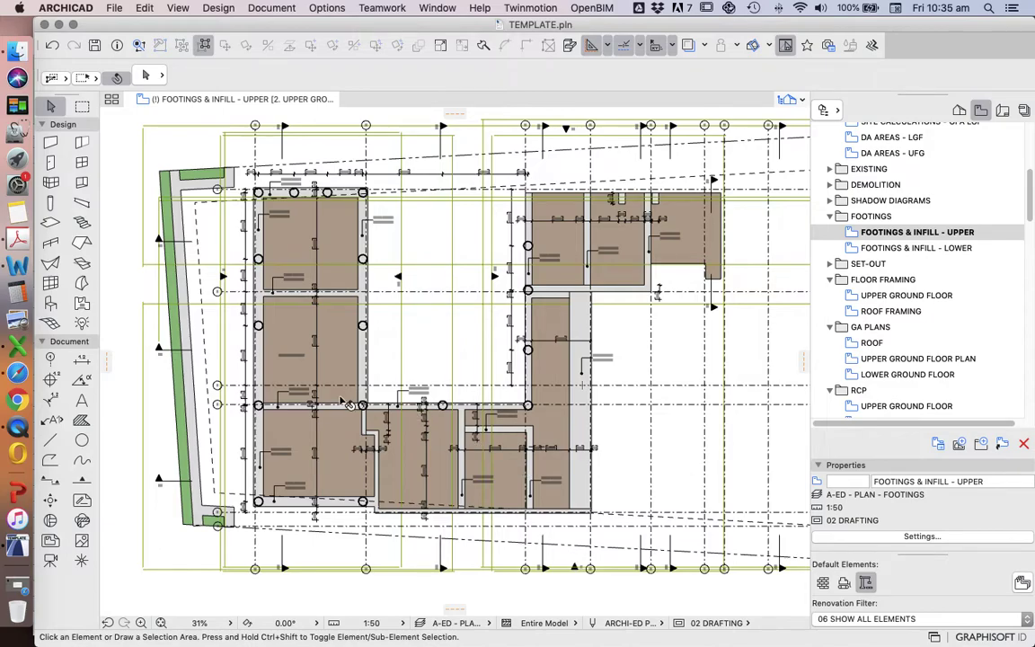
pyautogui.scroll(3, 315, 364)
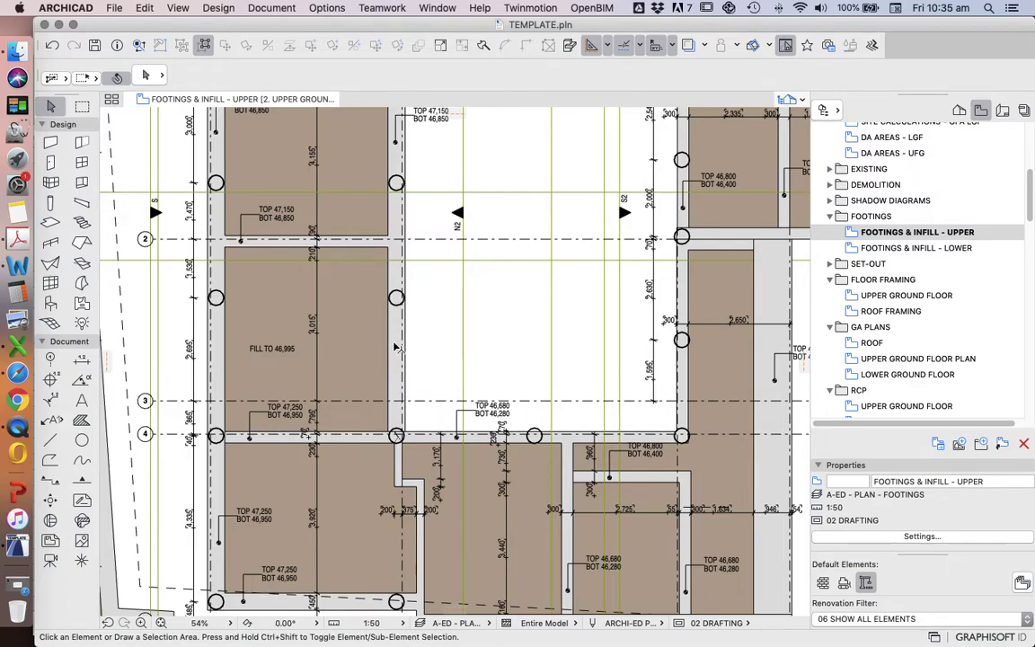
pyautogui.moveTo(396, 348)
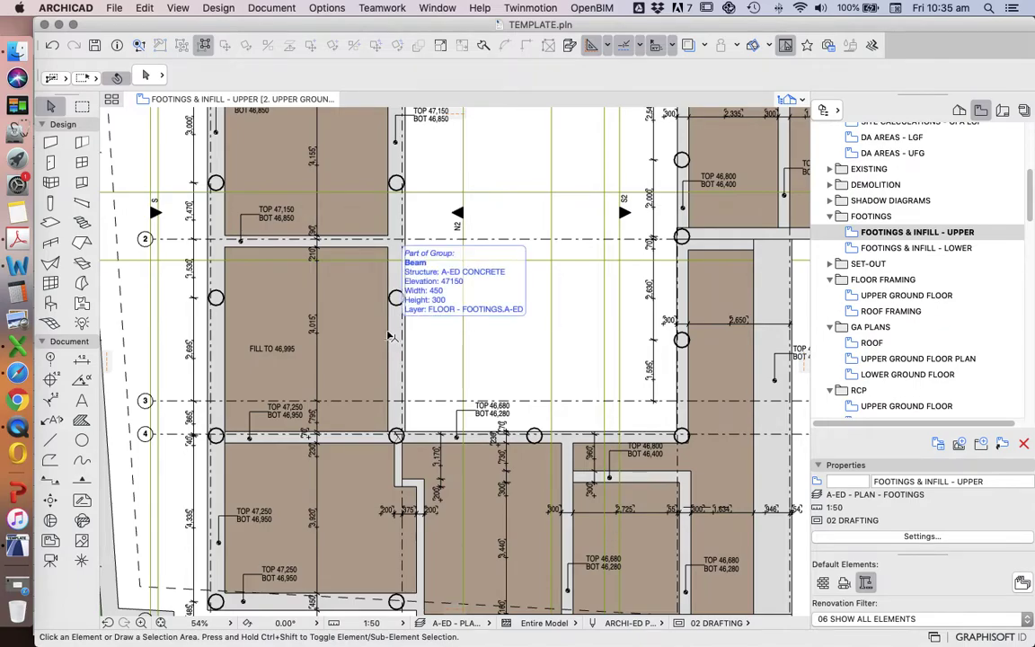
pyautogui.click(395, 341)
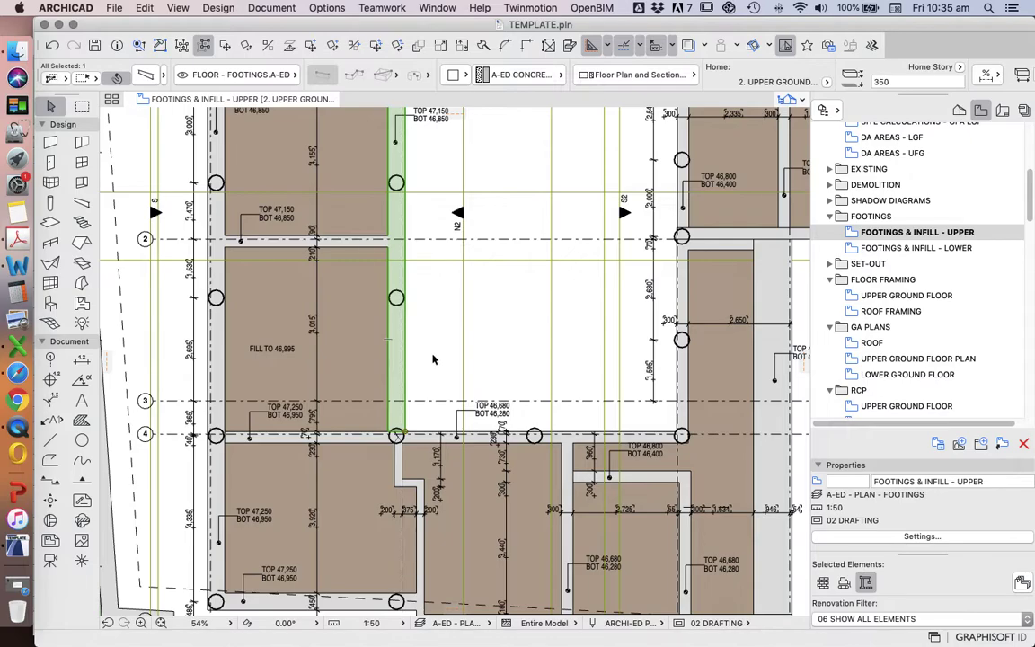
pyautogui.click(445, 336)
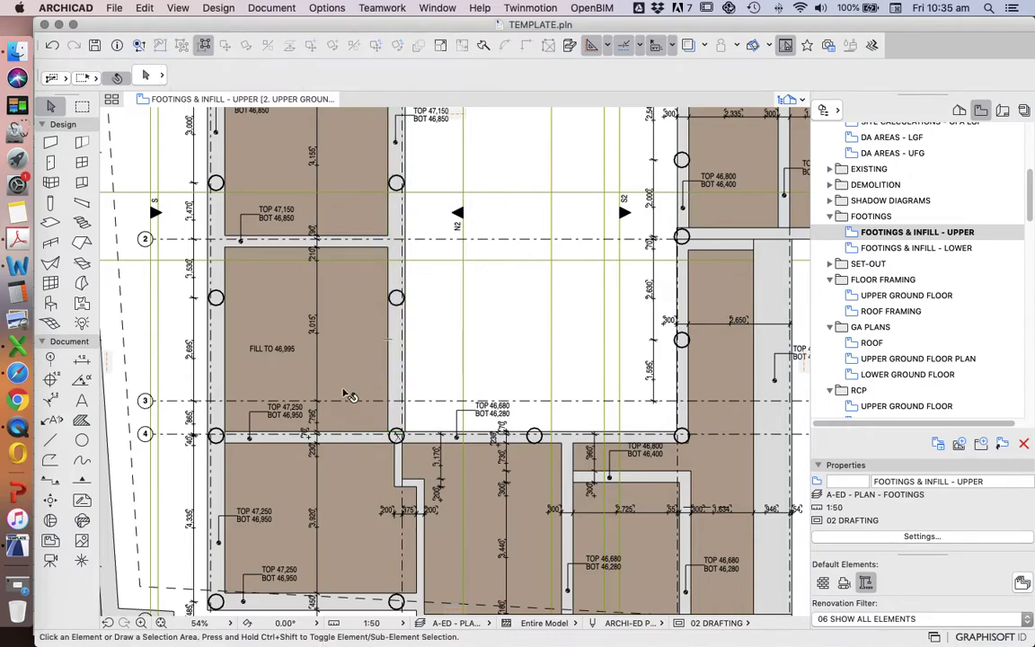
# Review the floor plan and section settings of the beam along the footings' left edge
pyautogui.scroll(-3, 337, 388)
pyautogui.scroll(3, 368, 395)
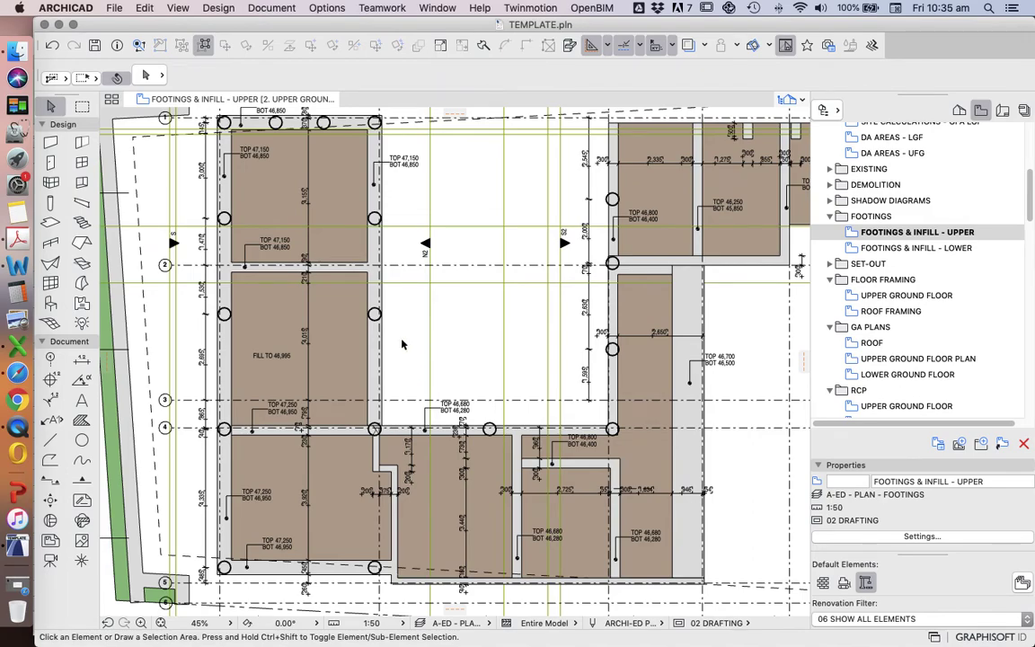
pyautogui.scroll(2, 216, 364)
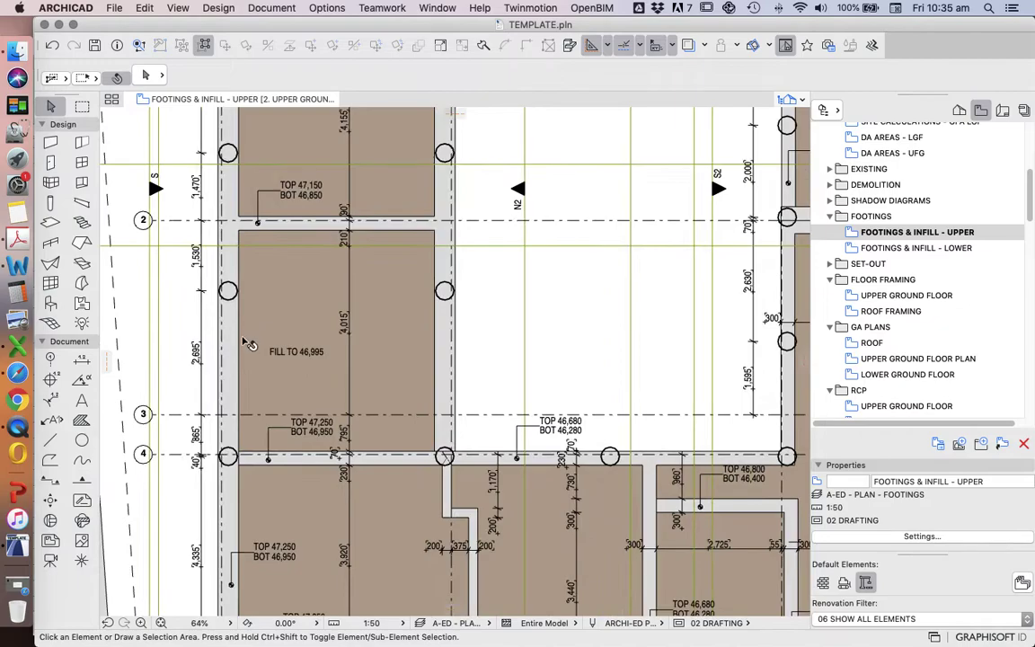
pyautogui.click(238, 341)
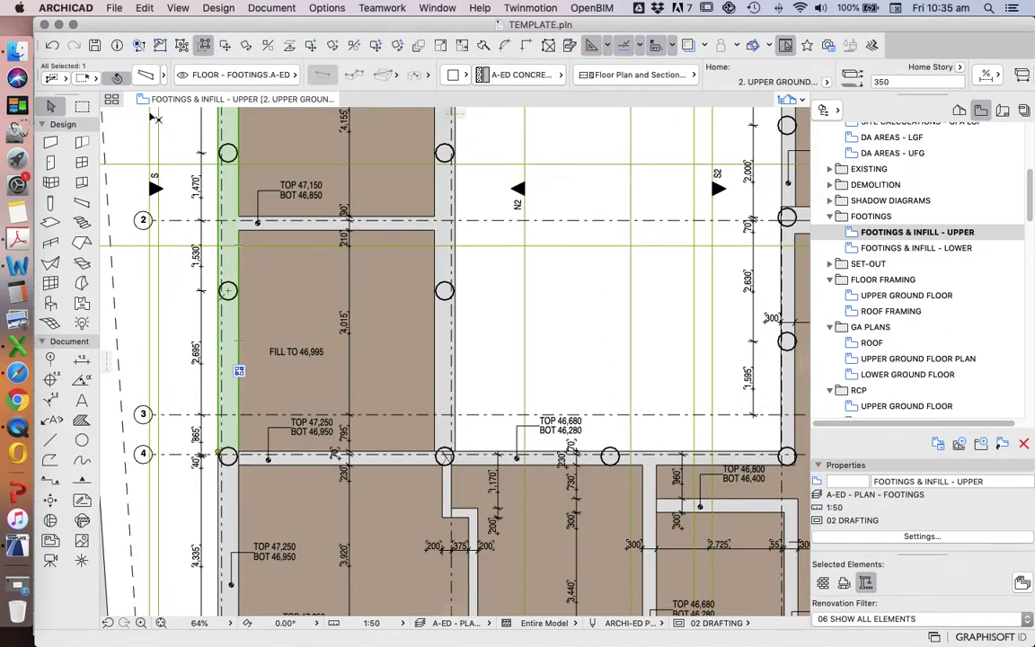
pyautogui.click(119, 76)
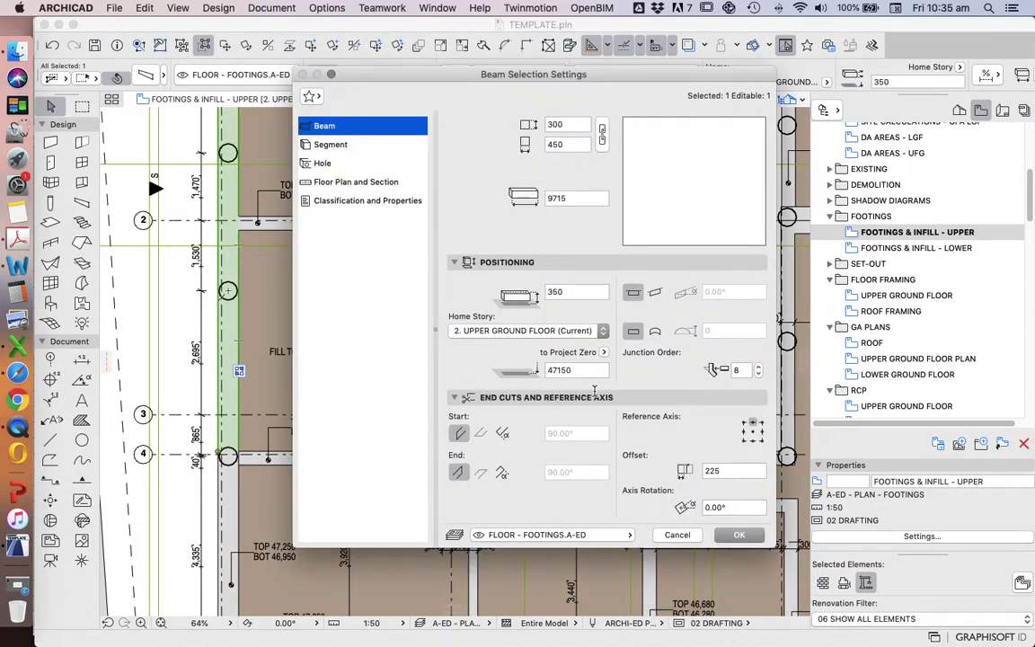
pyautogui.click(316, 180)
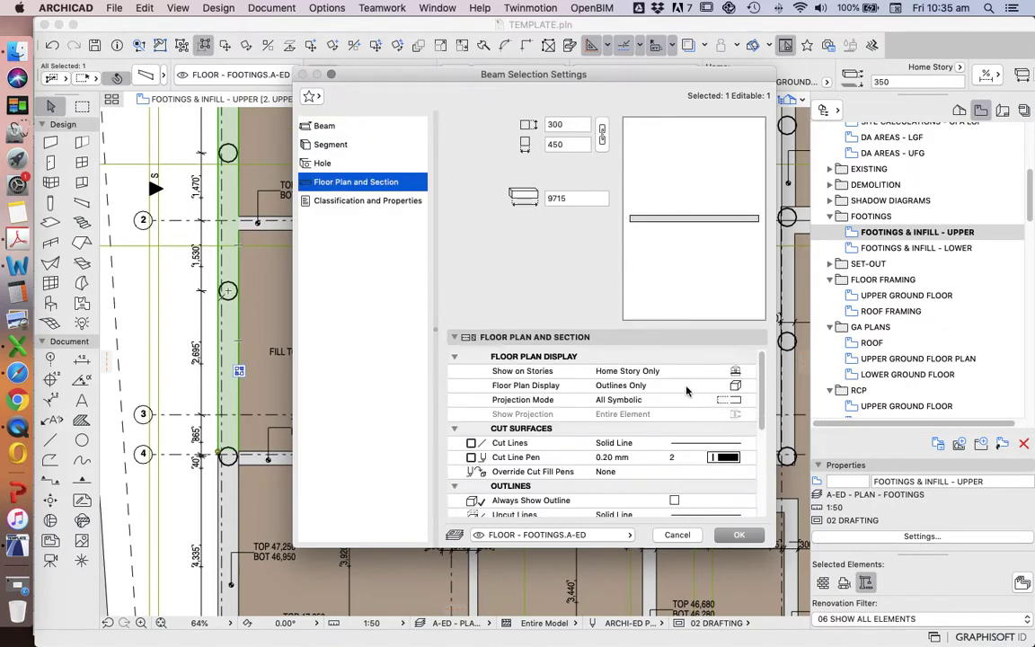
pyautogui.click(730, 535)
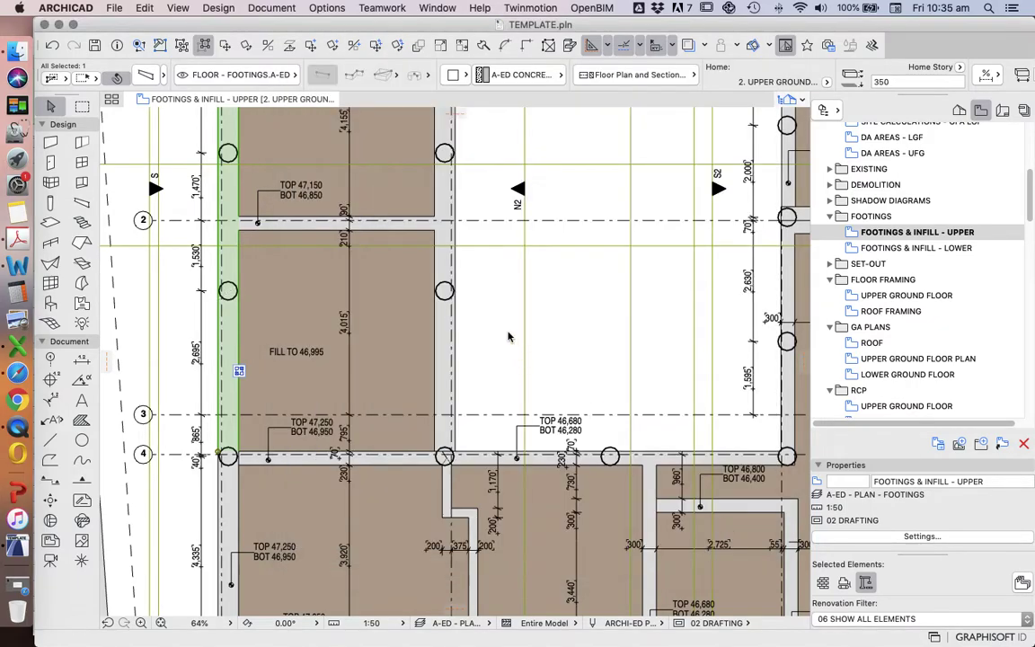
pyautogui.click(571, 323)
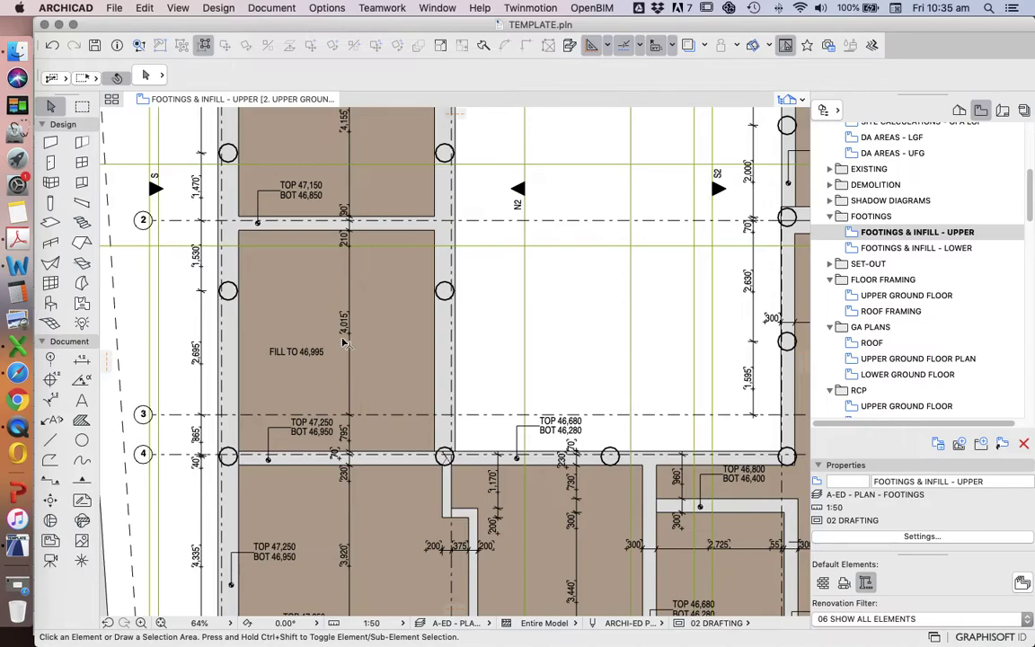
# Switch to the Elevation Label tool and zoom in on the lower-left footing below grid line 4
pyautogui.keyDown('alt'); pyautogui.click(306, 352); pyautogui.keyUp('alt')
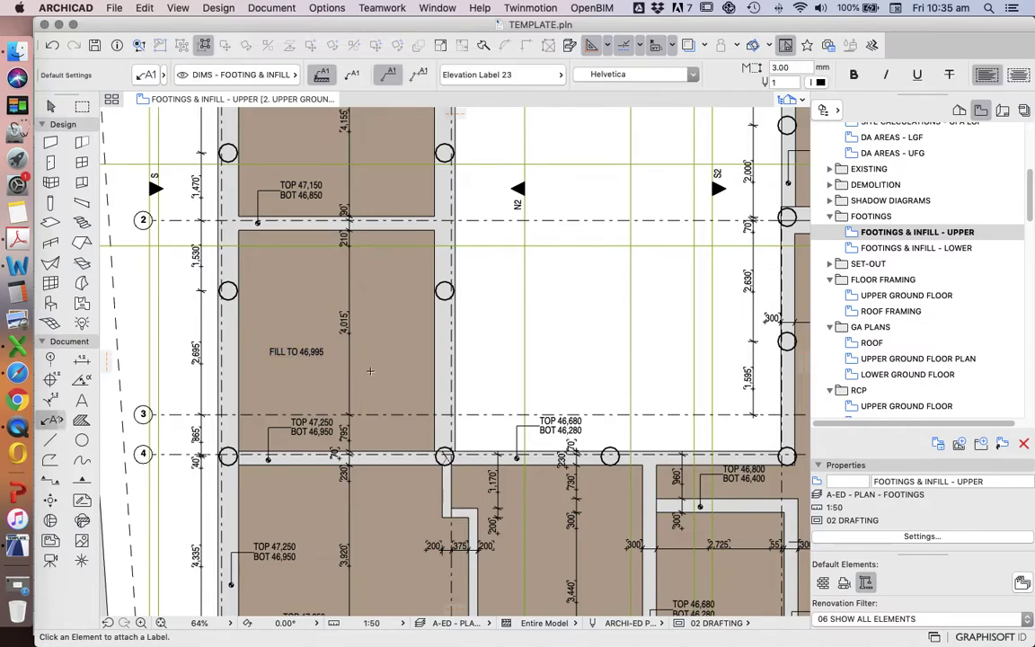
pyautogui.scroll(-3, 369, 371)
pyautogui.scroll(3, 344, 260)
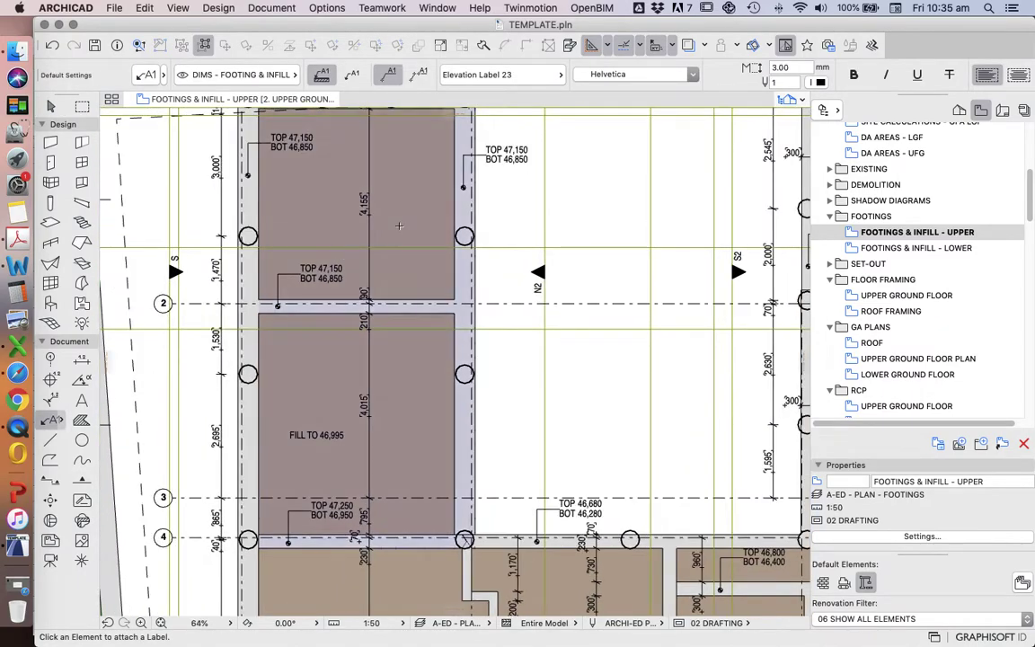
pyautogui.scroll(2, 350, 180)
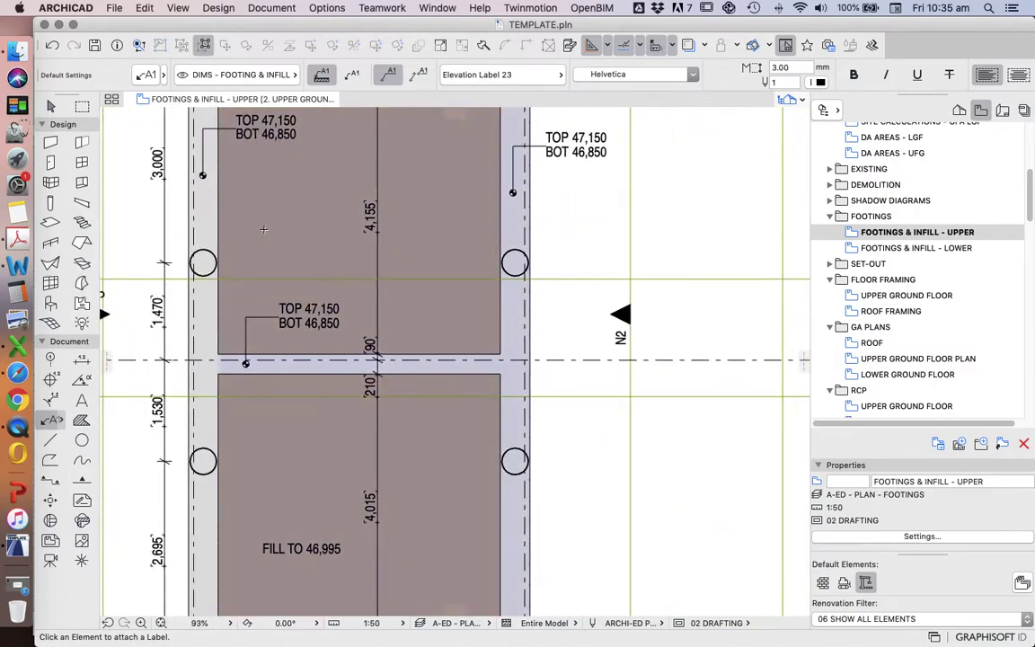
pyautogui.scroll(-3, 274, 211)
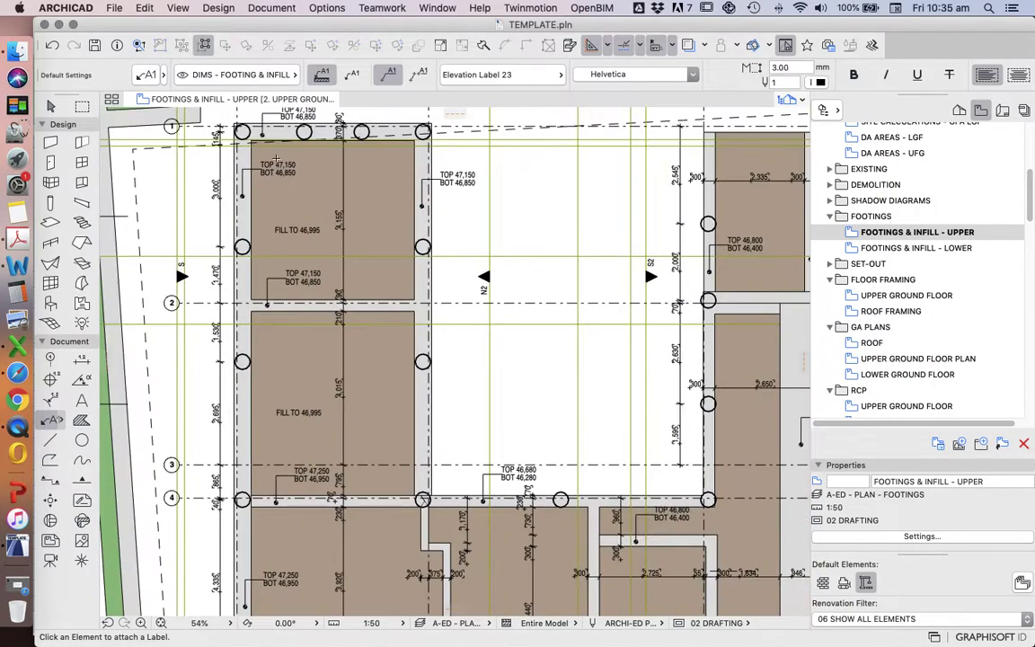
pyautogui.scroll(4, 281, 171)
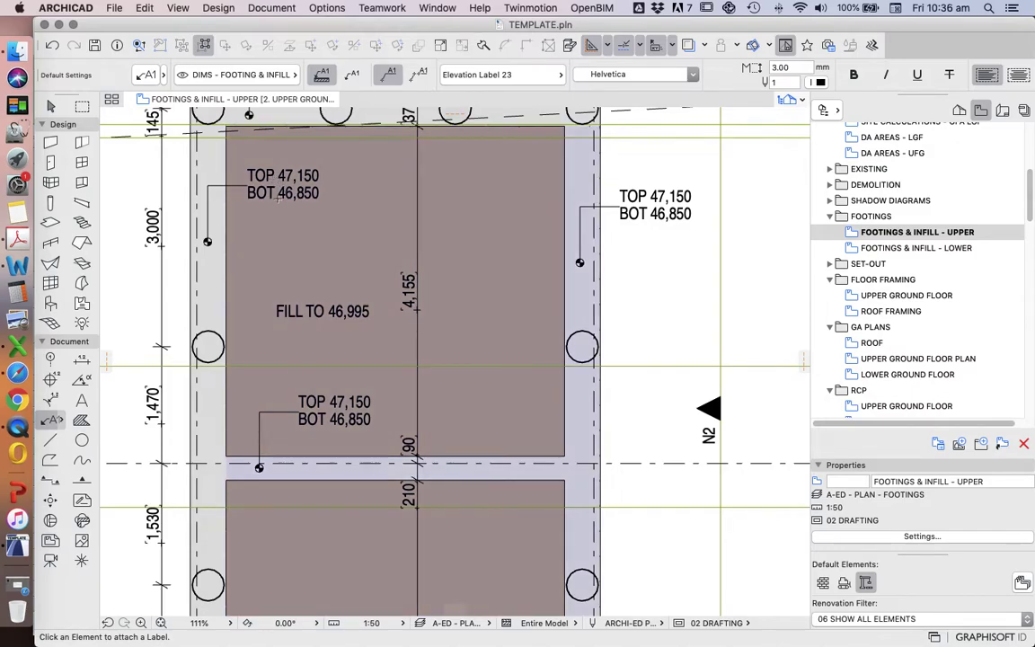
pyautogui.scroll(-2, 279, 200)
pyautogui.scroll(2, 228, 171)
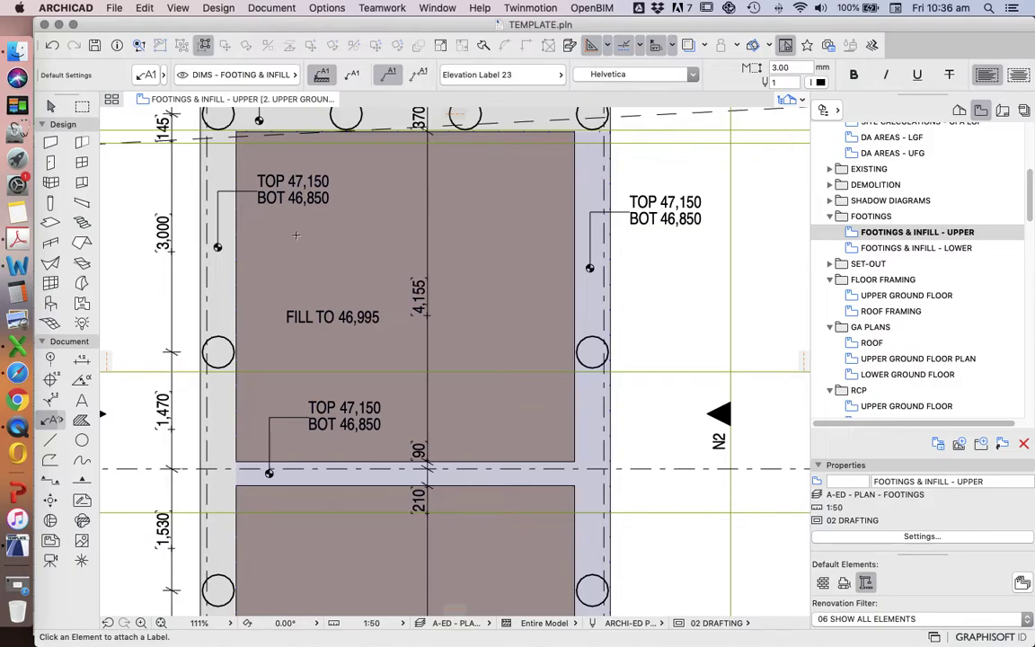
pyautogui.scroll(-7, 329, 269)
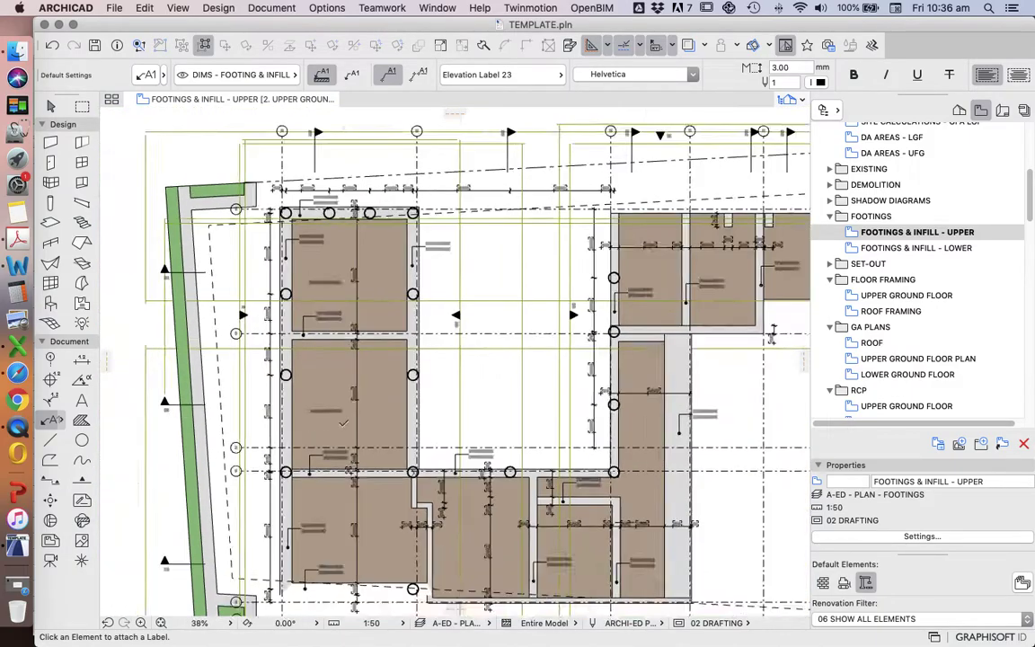
pyautogui.scroll(3, 343, 490)
pyautogui.scroll(1, 342, 490)
pyautogui.scroll(-6, 339, 449)
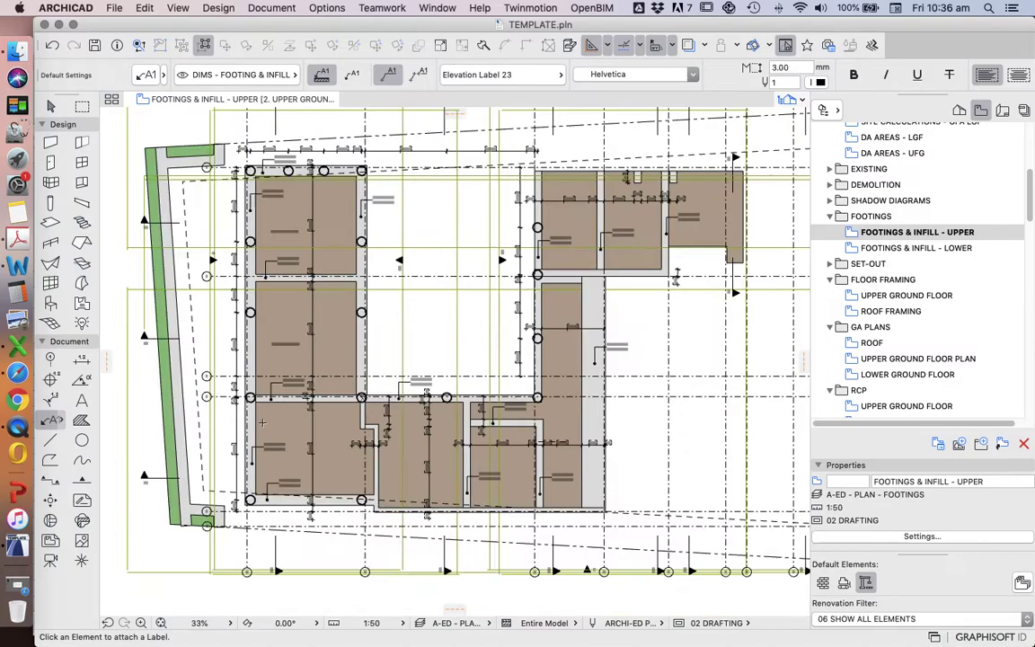
pyautogui.scroll(3, 276, 454)
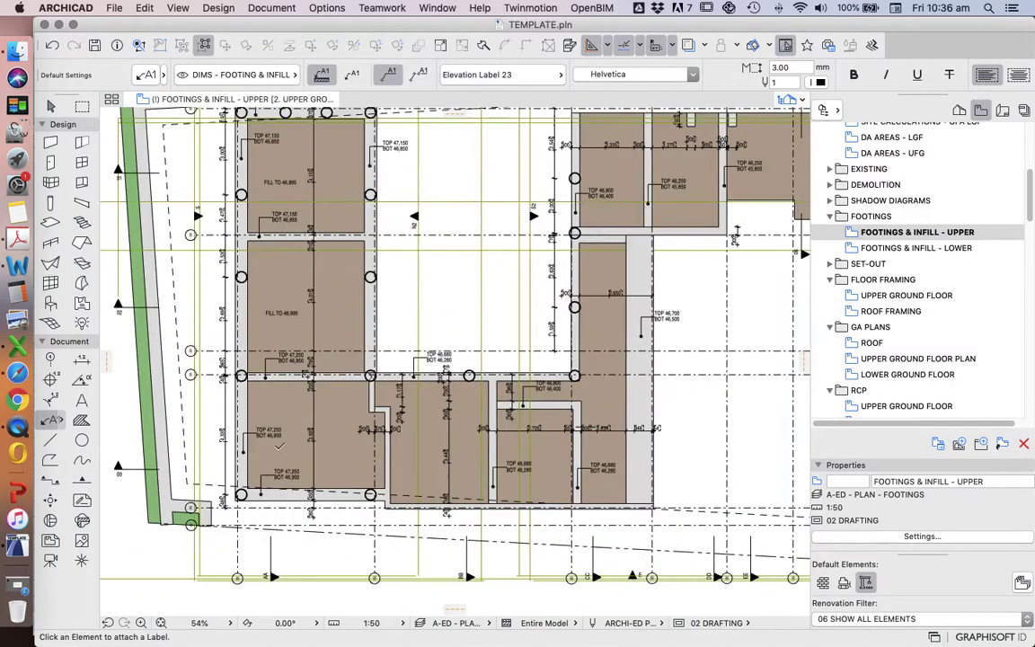
pyautogui.scroll(3, 260, 337)
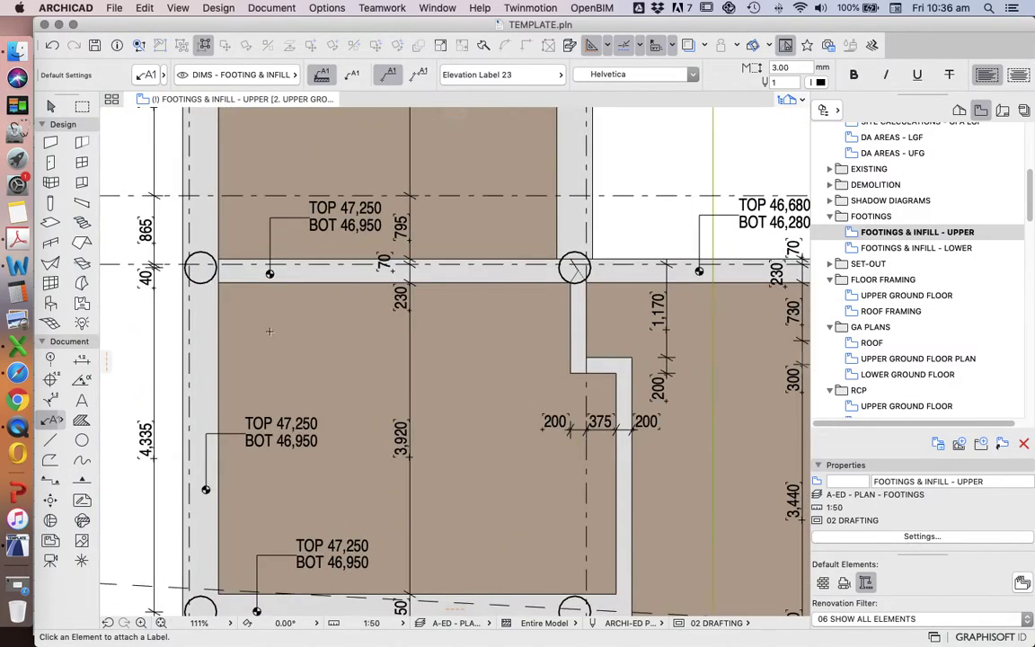
# Label the lower-left footing FILL TO 47,230 and the next slab FILL TO 46,680
pyautogui.click(268, 351)
pyautogui.scroll(-3, 271, 332)
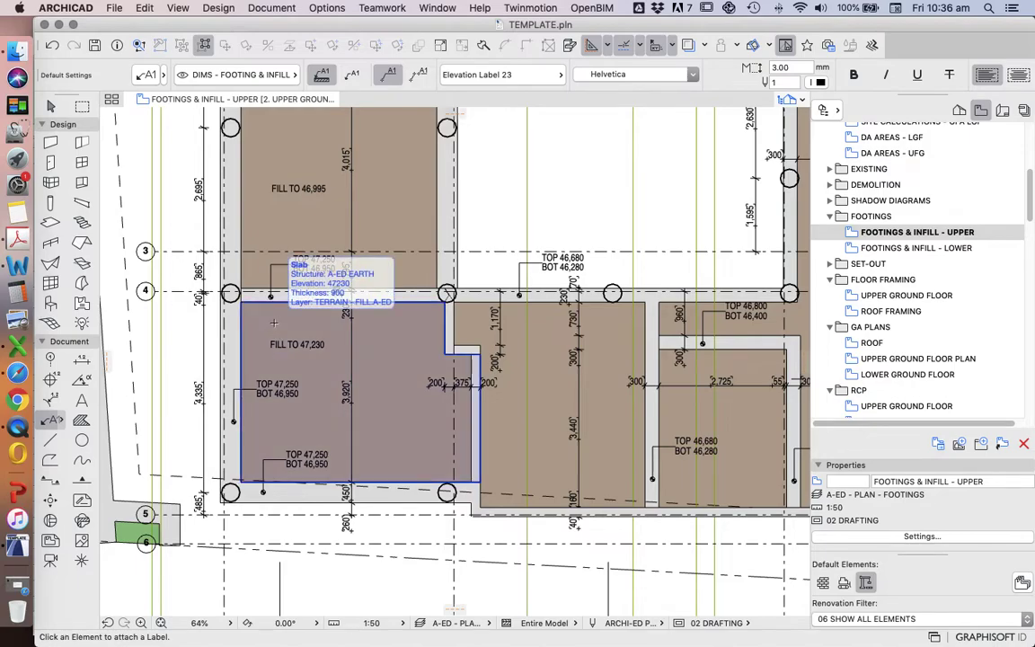
pyautogui.scroll(5, 414, 378)
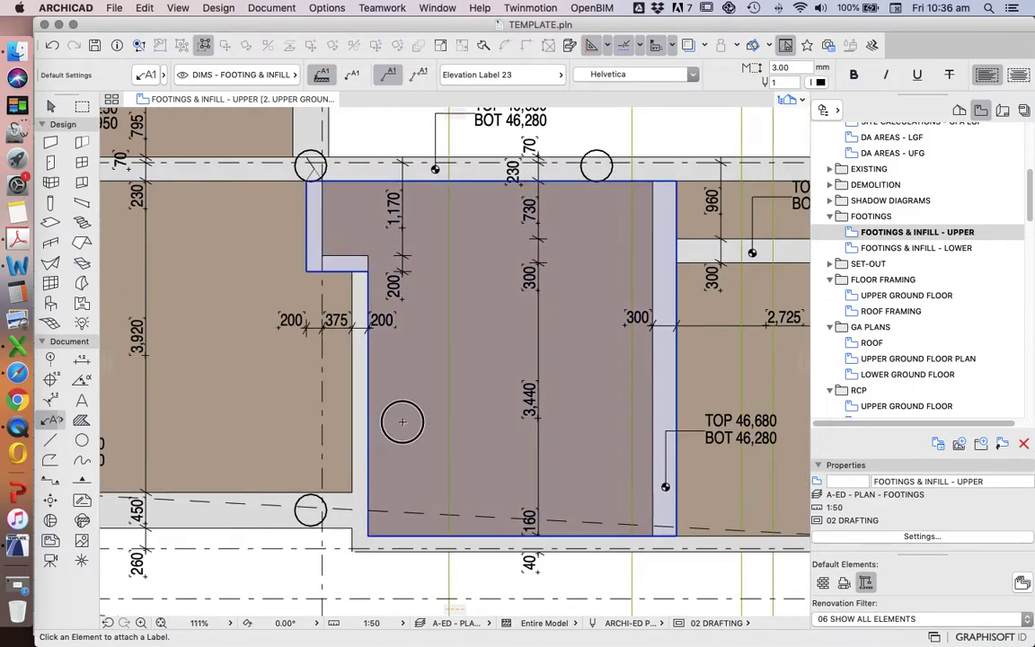
pyautogui.click(402, 421)
pyautogui.scroll(-3, 431, 418)
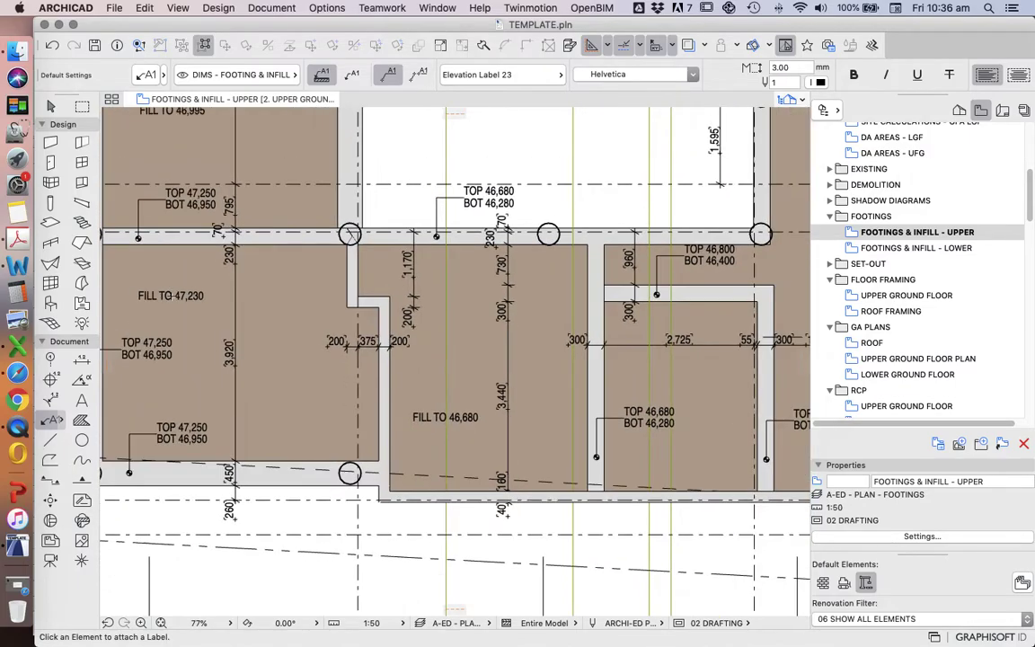
pyautogui.scroll(3, 566, 357)
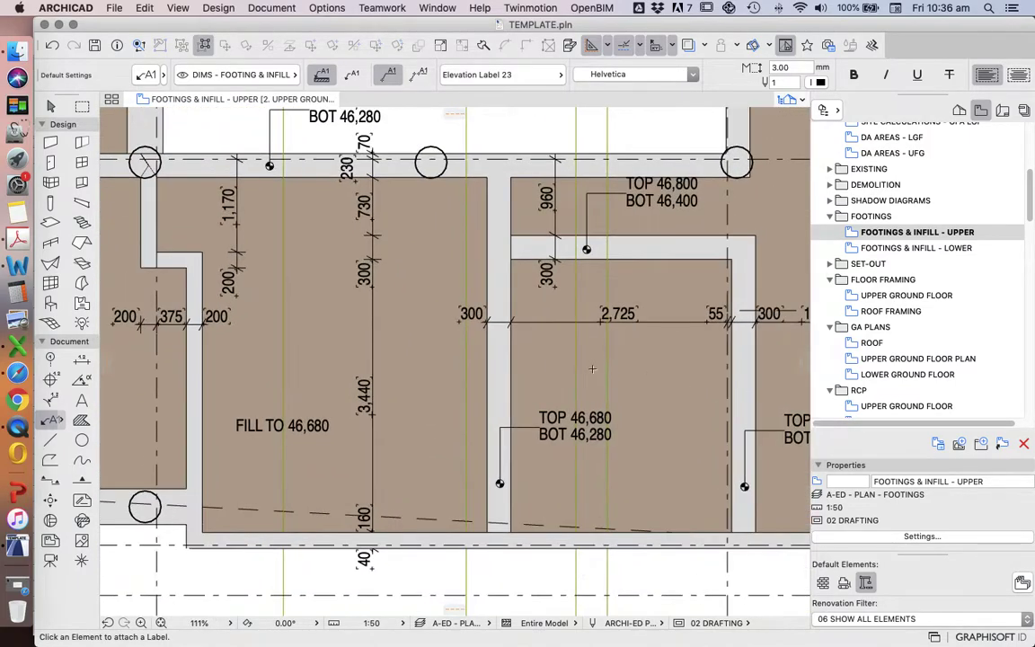
# Place FILL TO 46,630 labels on two slabs on the right
pyautogui.click(565, 370)
pyautogui.scroll(-3, 565, 370)
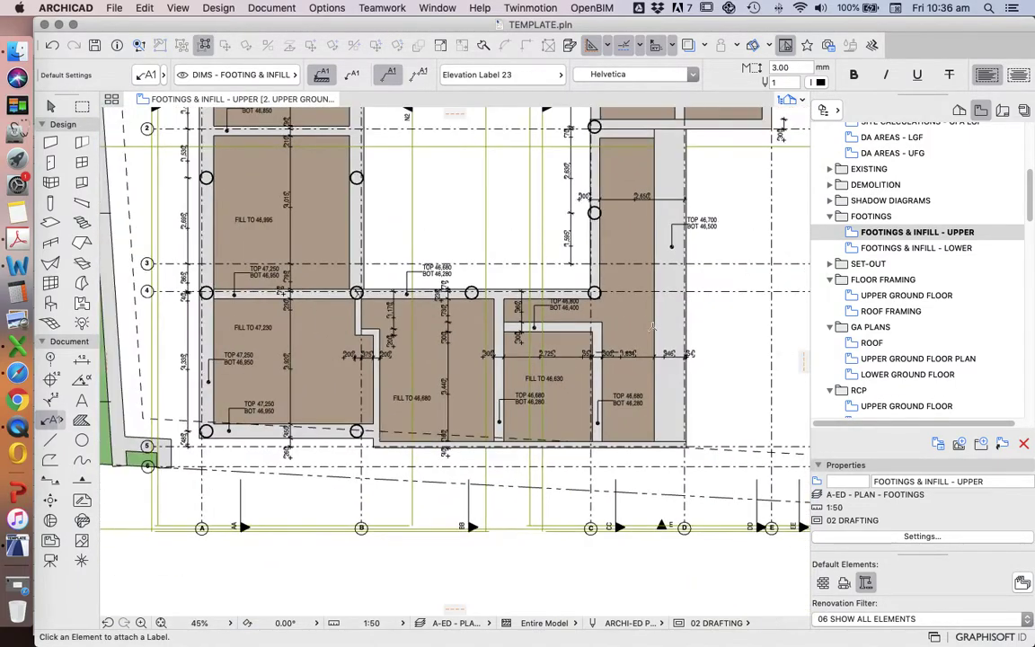
pyautogui.scroll(3, 618, 314)
pyautogui.click(540, 313)
pyautogui.scroll(-3, 540, 312)
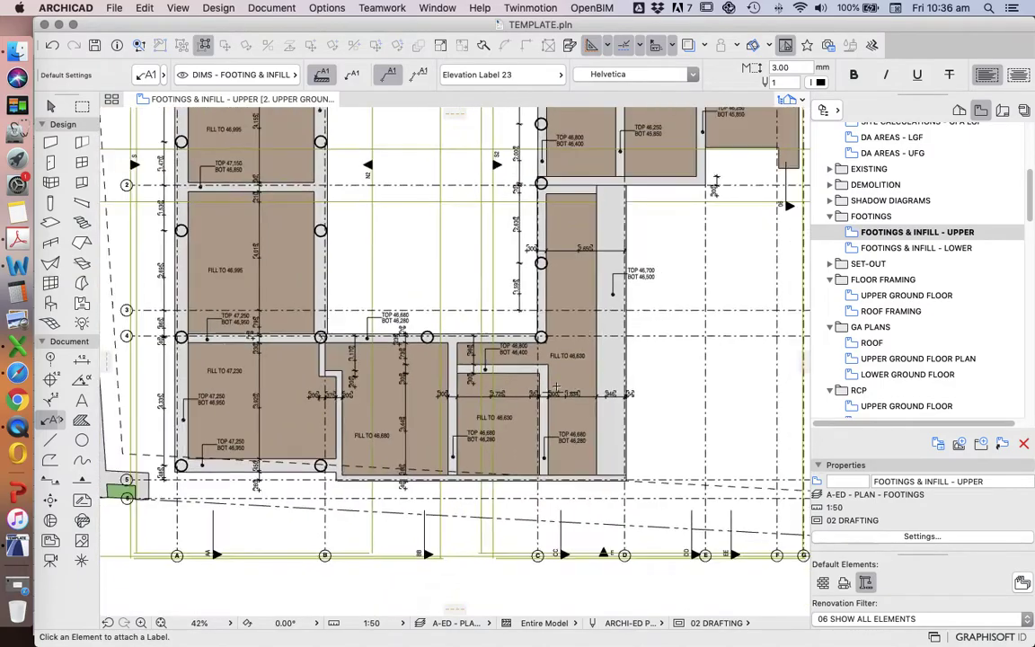
pyautogui.scroll(2, 554, 152)
pyautogui.scroll(3, 554, 151)
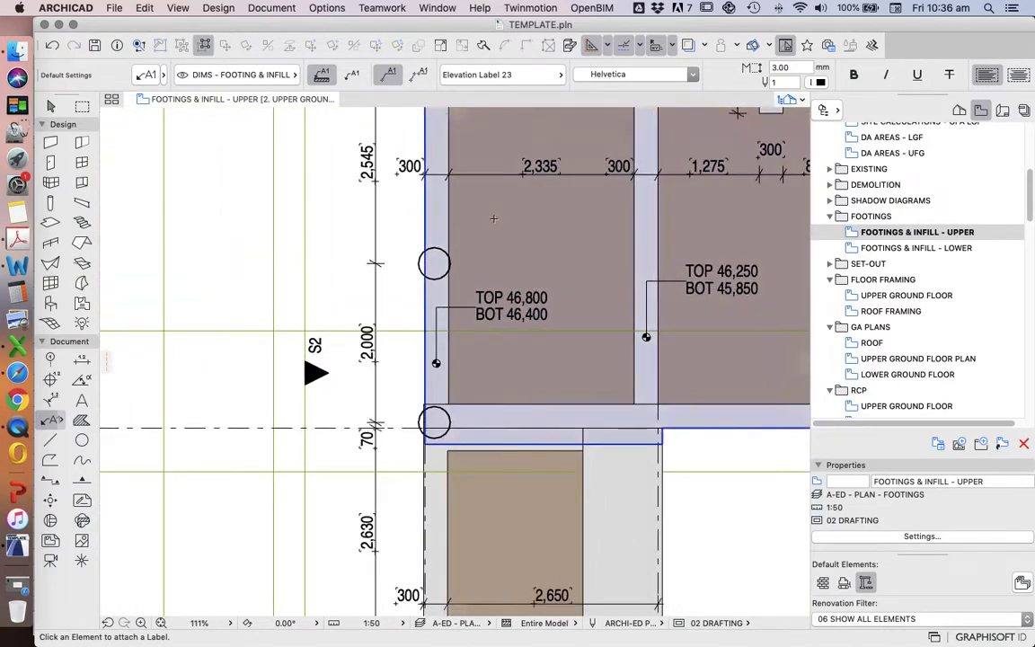
# Label the upper-left, middle and right slabs FILL TO 46,030
pyautogui.click(548, 187)
pyautogui.scroll(-3, 548, 187)
pyautogui.scroll(2, 640, 203)
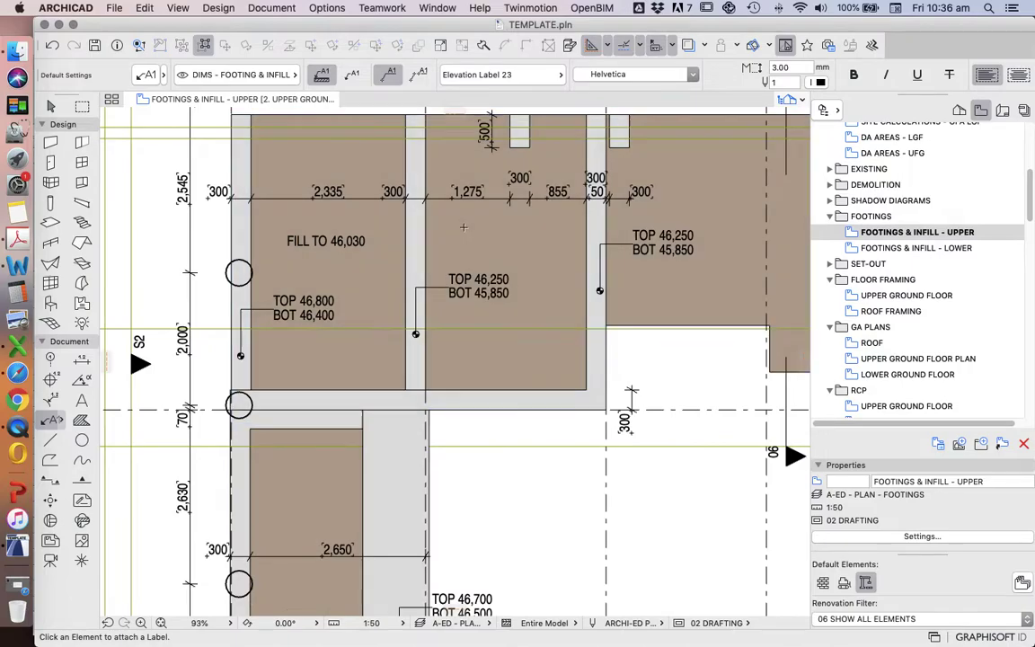
pyautogui.click(463, 227)
pyautogui.click(633, 286)
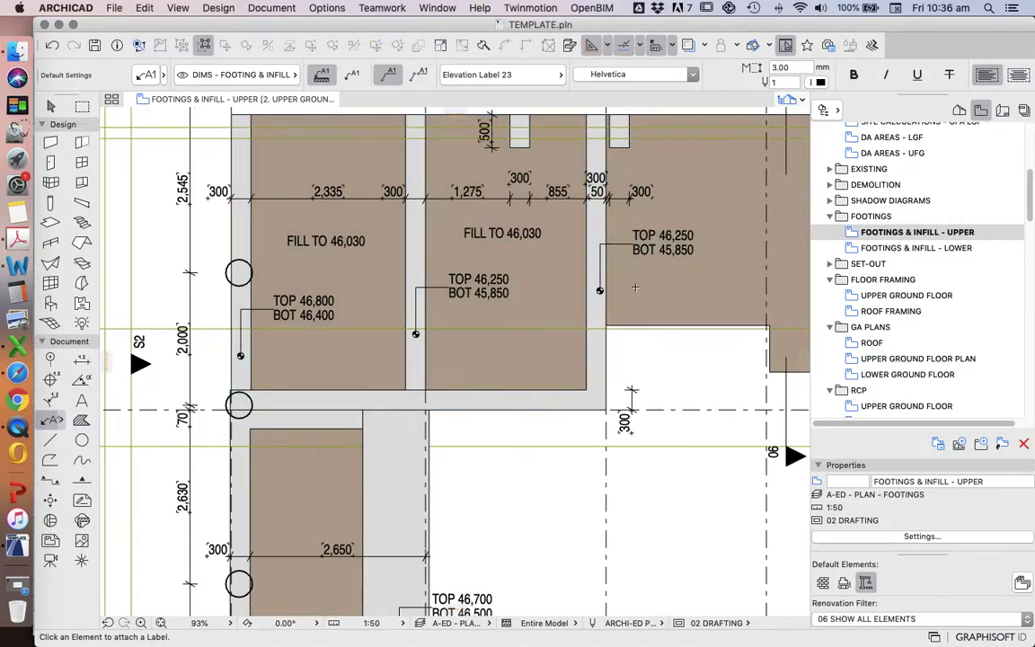
pyautogui.scroll(-5, 633, 286)
# Zoom out to review the labelled upper footing plan
pyautogui.scroll(-3, 630, 197)
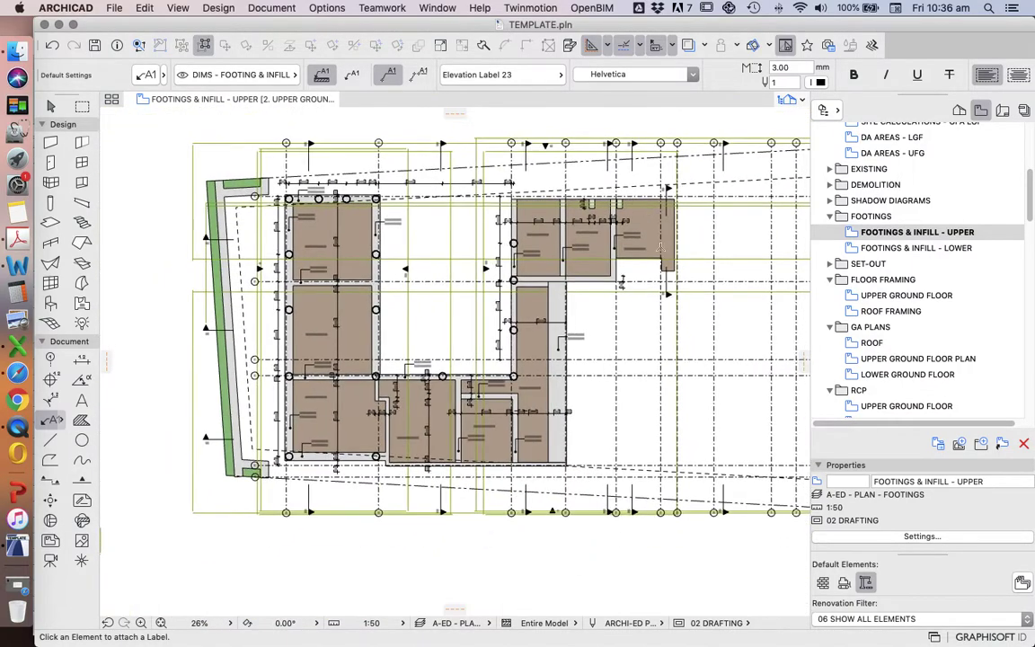
pyautogui.scroll(5, 635, 238)
pyautogui.scroll(-3, 594, 312)
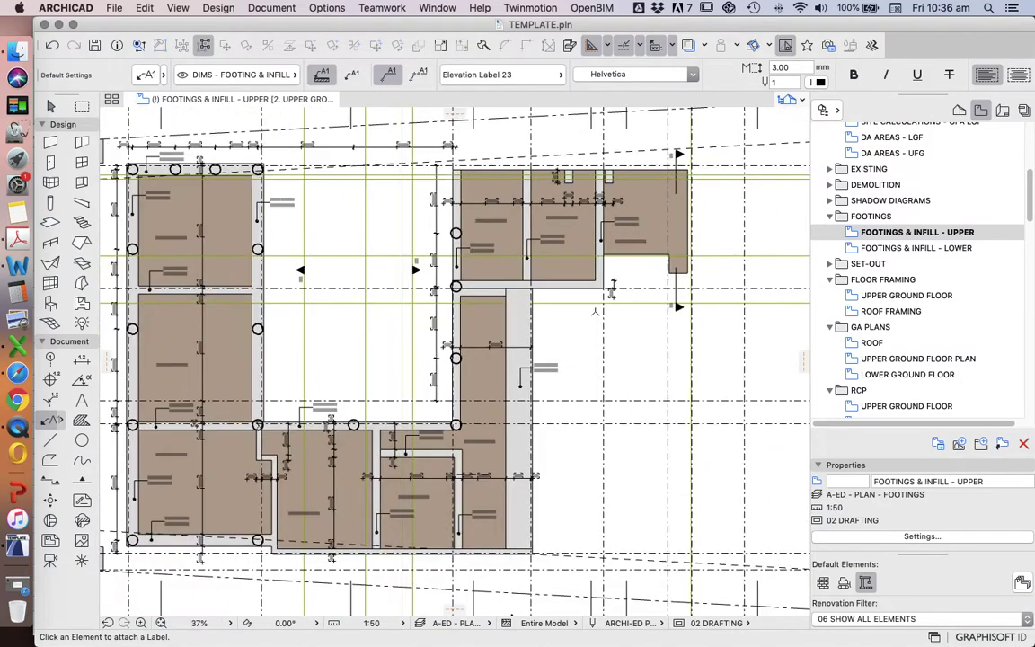
pyautogui.scroll(3, 530, 441)
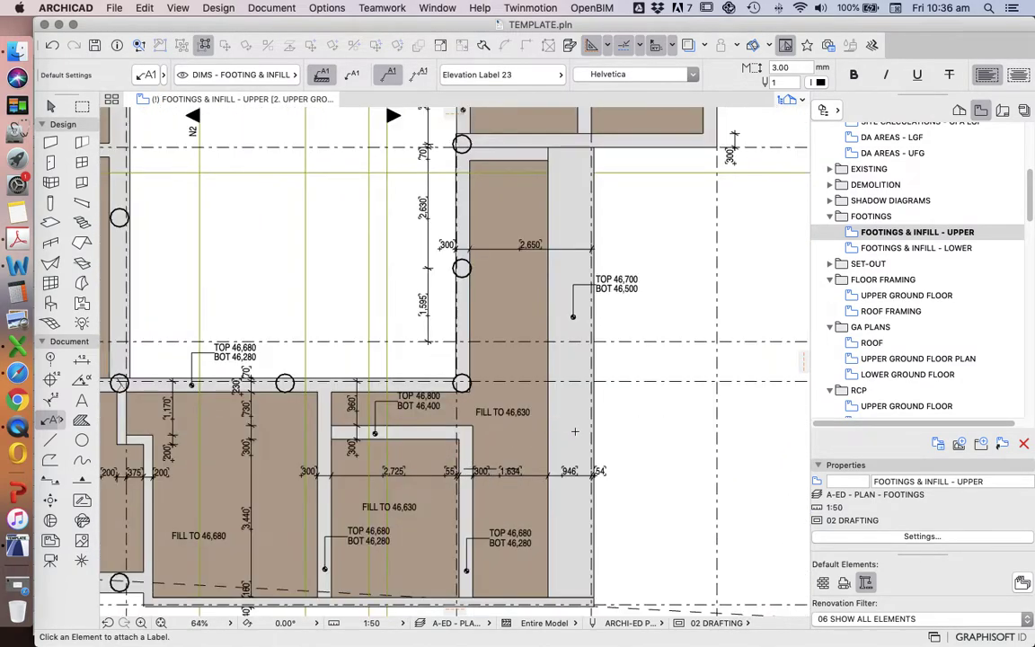
pyautogui.scroll(-4, 574, 431)
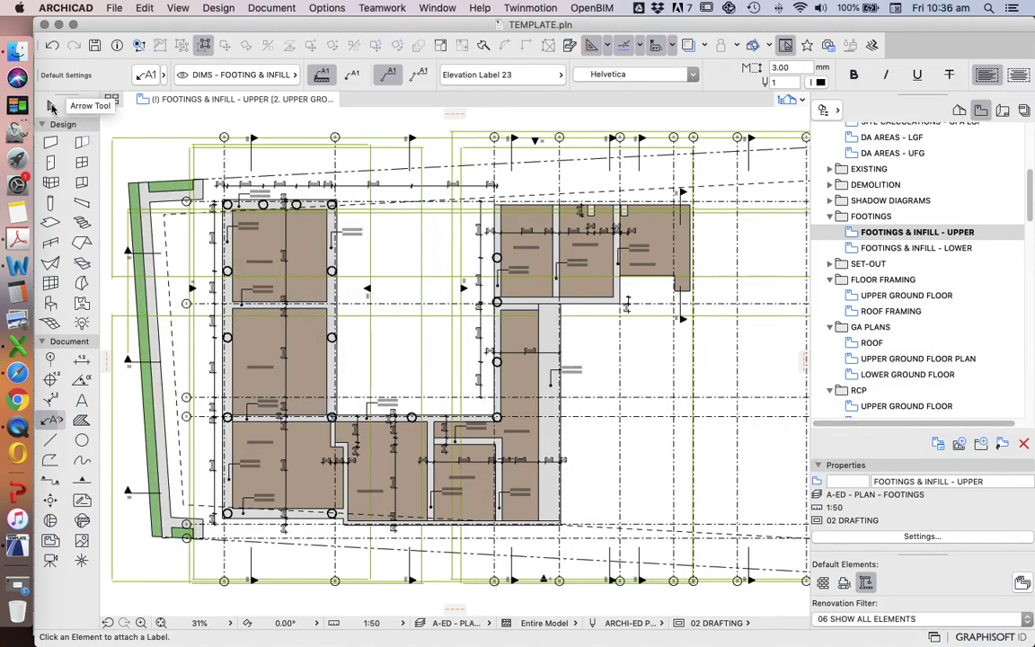
# Return to the Arrow Tool and select every element on the plan
pyautogui.click(51, 106)
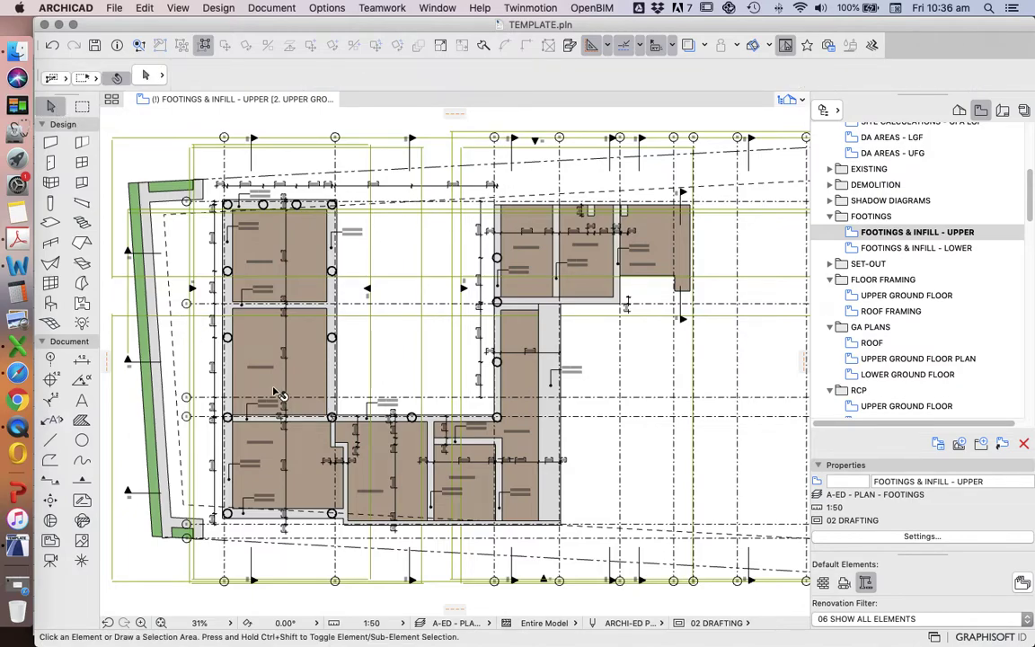
pyautogui.scroll(1, 254, 402)
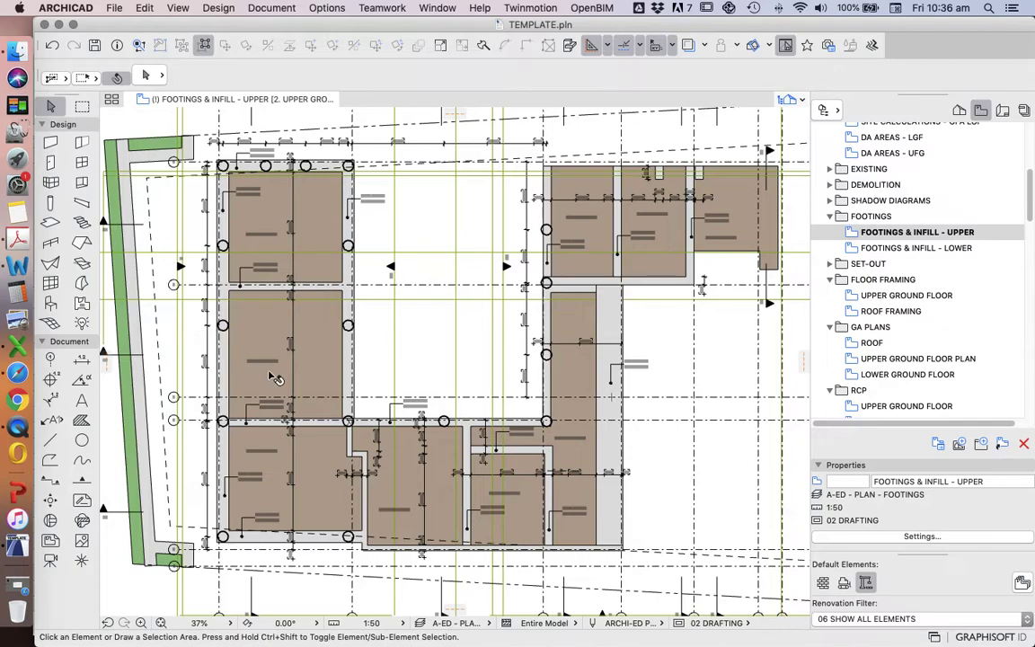
pyautogui.scroll(-2, 371, 371)
pyautogui.scroll(-2, 369, 369)
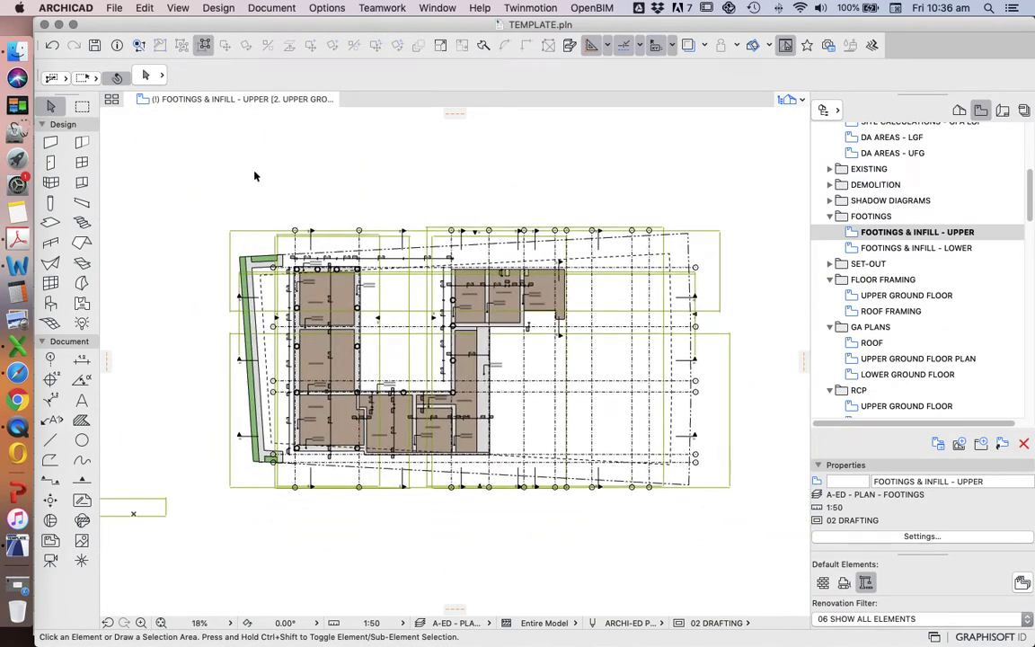
pyautogui.press('super+a')
# Display the selected footings, beams and piers with Show Selection/Marquee in 3D, then orbit the model
pyautogui.rightClick(274, 148)
pyautogui.click(380, 374)
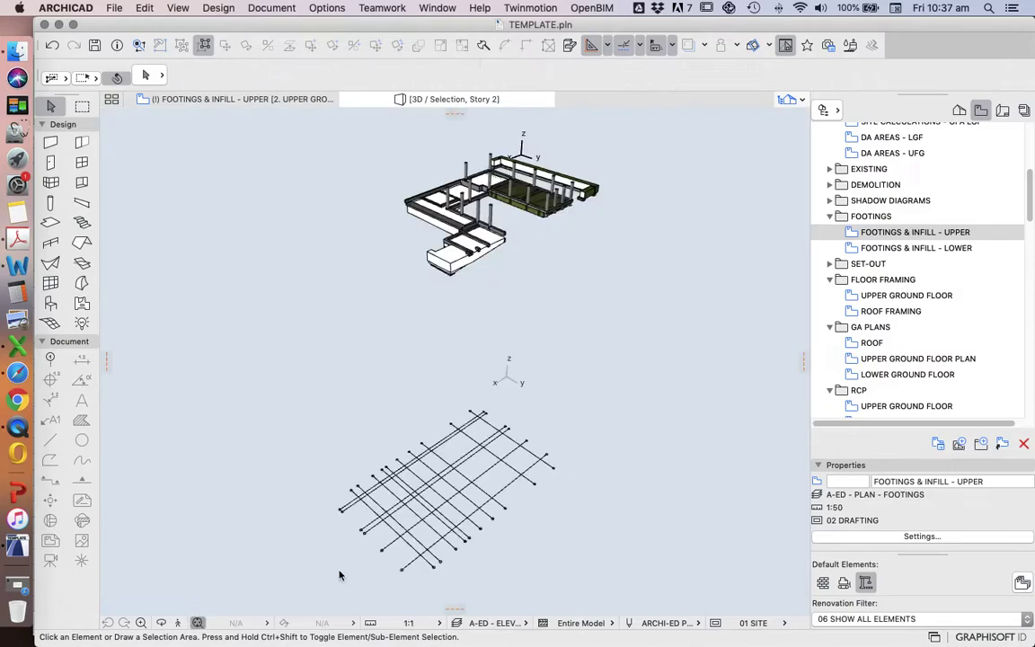
pyautogui.scroll(5, 485, 171)
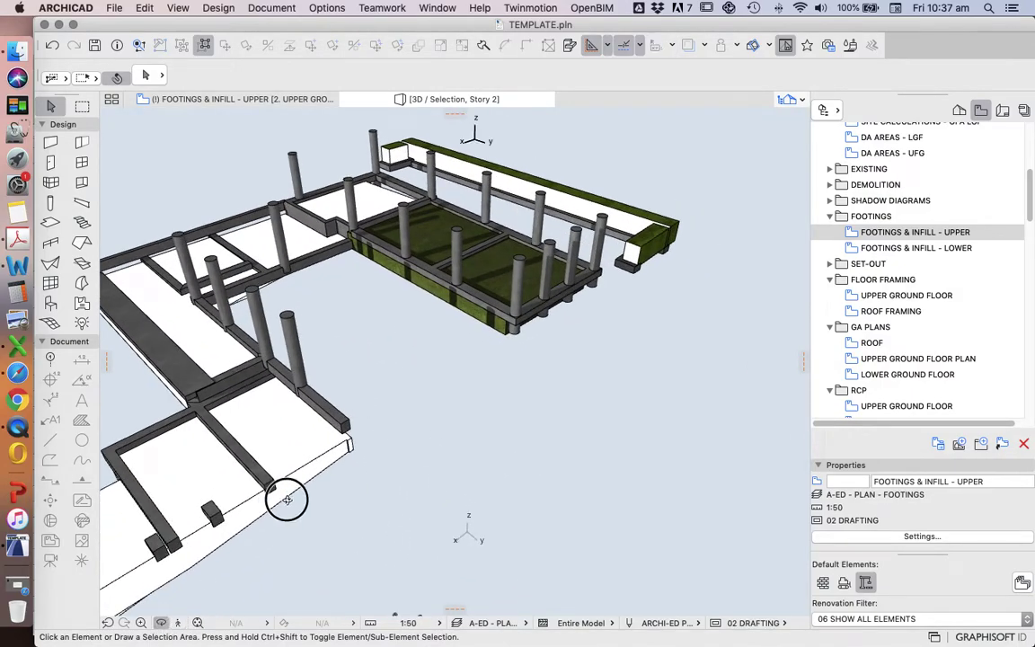
pyautogui.keyDown('shift'); pyautogui.moveTo(283, 496); pyautogui.dragTo(620, 411, button='middle'); pyautogui.keyUp('shift')
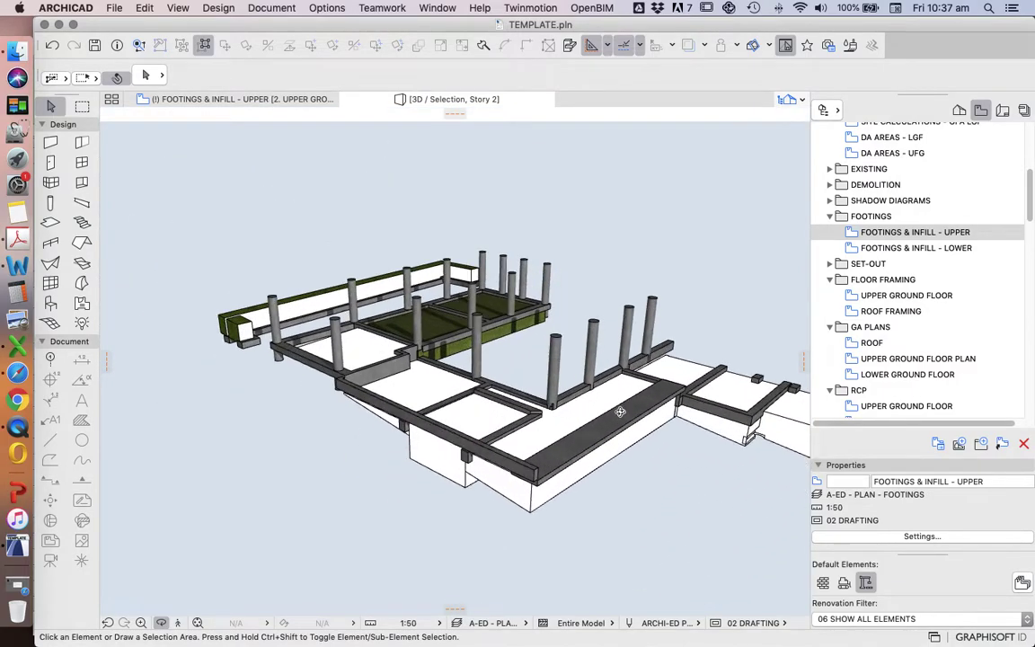
# Select all 17 column piers in the model
pyautogui.click(556, 339)
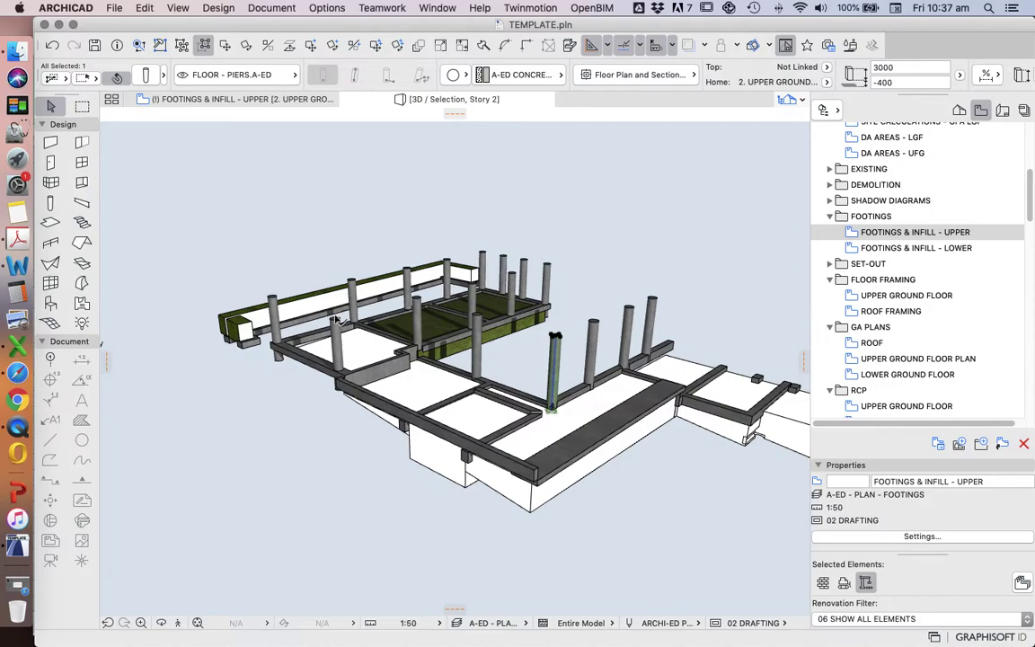
pyautogui.click(51, 203)
pyautogui.press('super+a')
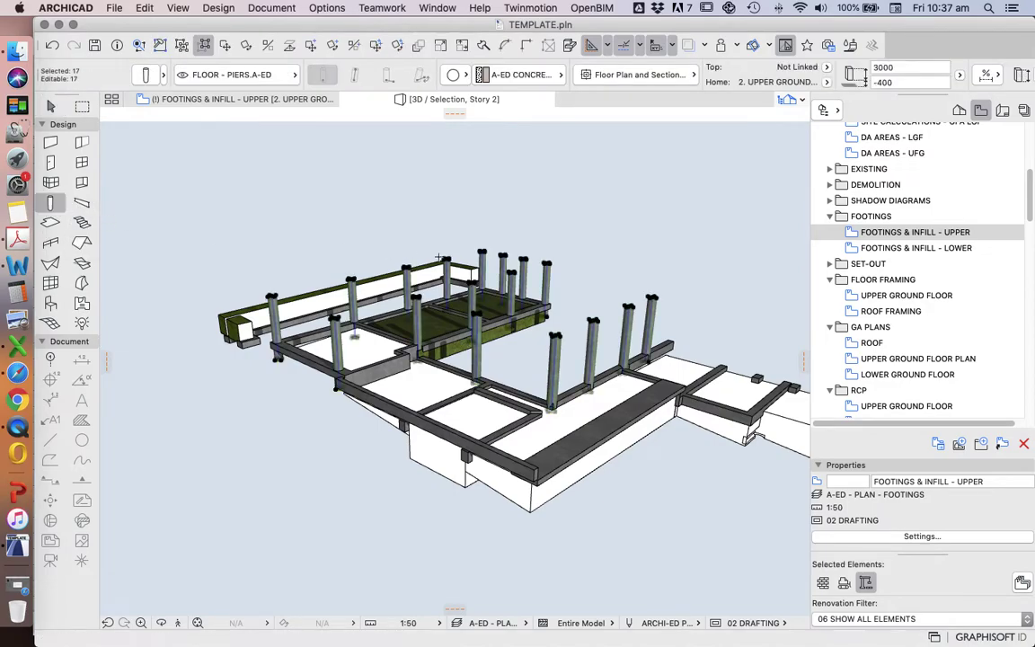
pyautogui.scroll(3, 700, 315)
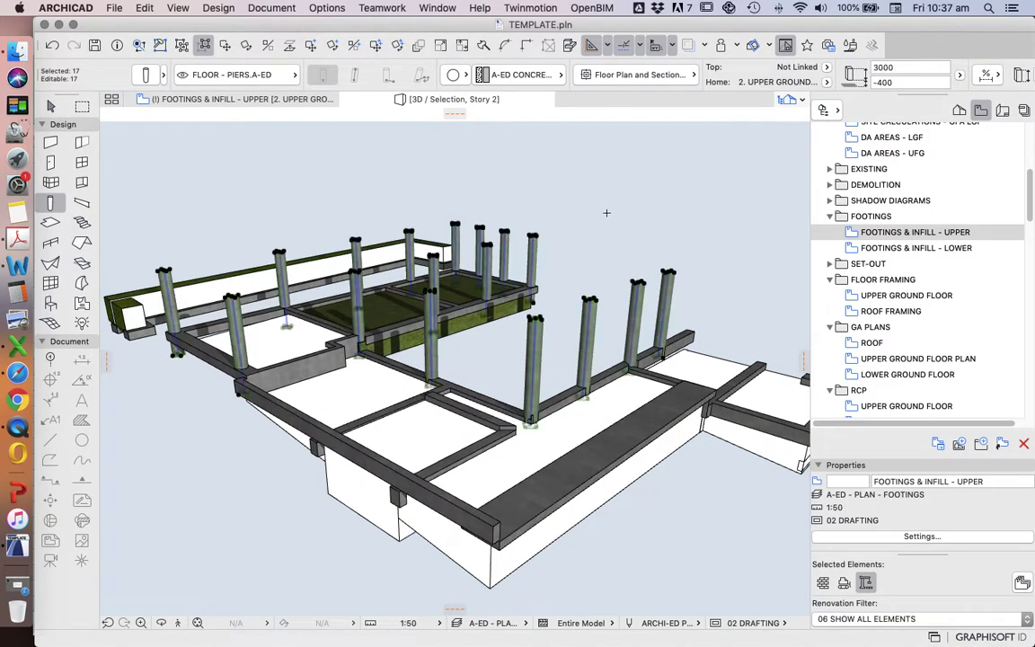
pyautogui.scroll(-2, 720, 206)
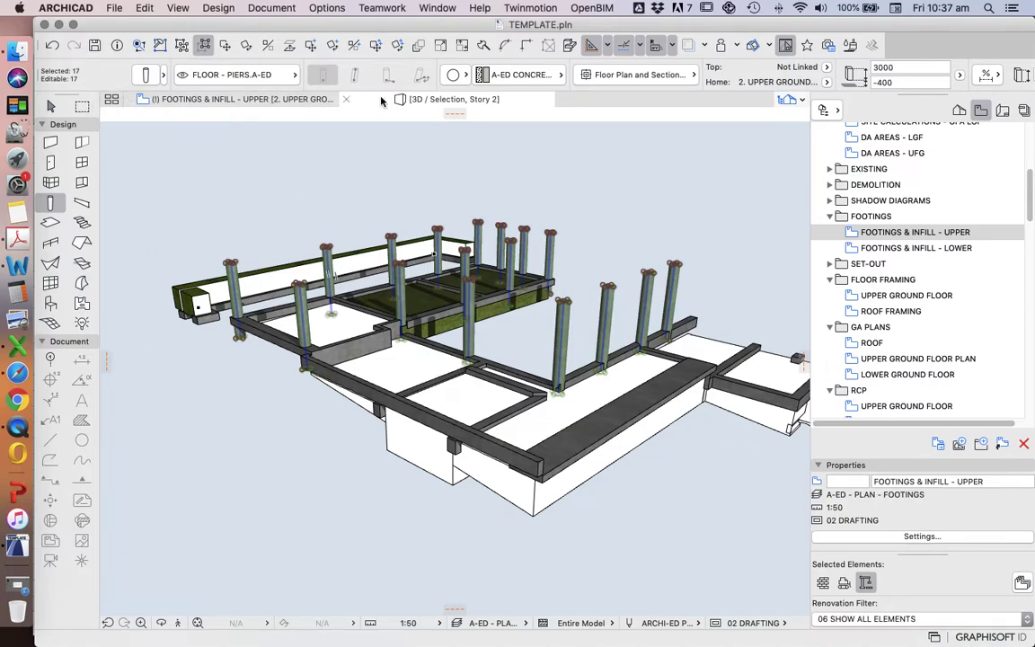
# Move the selected piers down 2450 so they extend beneath the footings to -2850
pyautogui.click(51, 106)
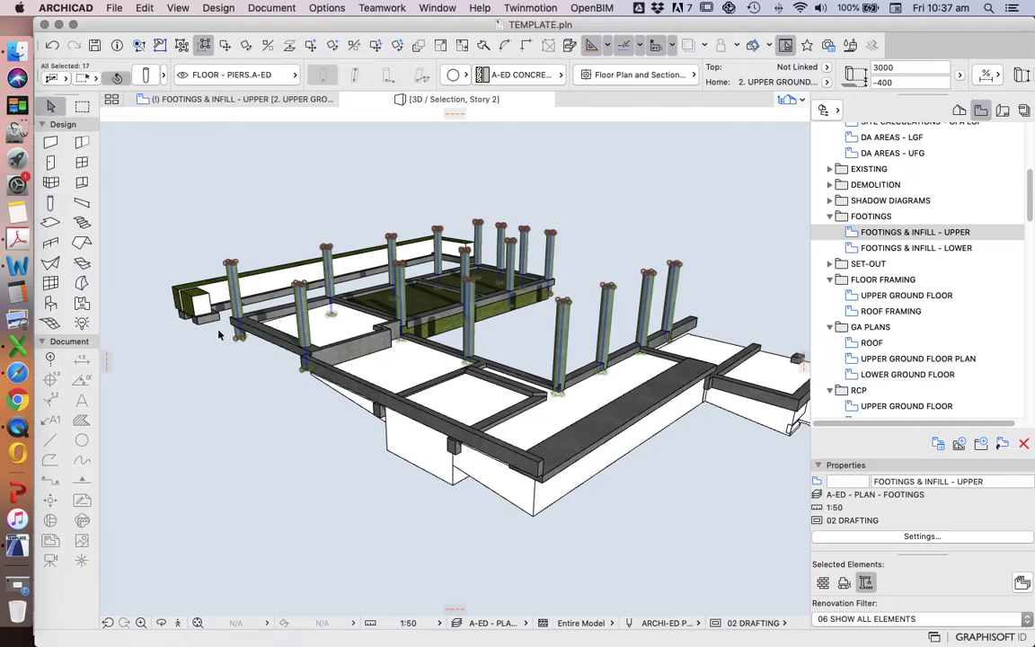
pyautogui.scroll(5, 190, 309)
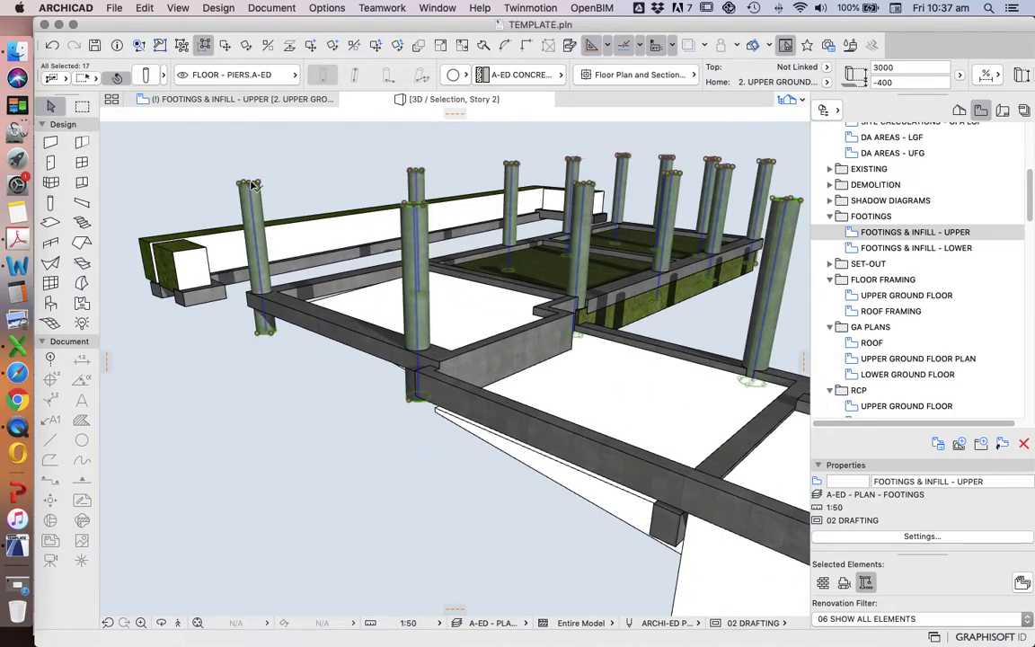
pyautogui.click(247, 182)
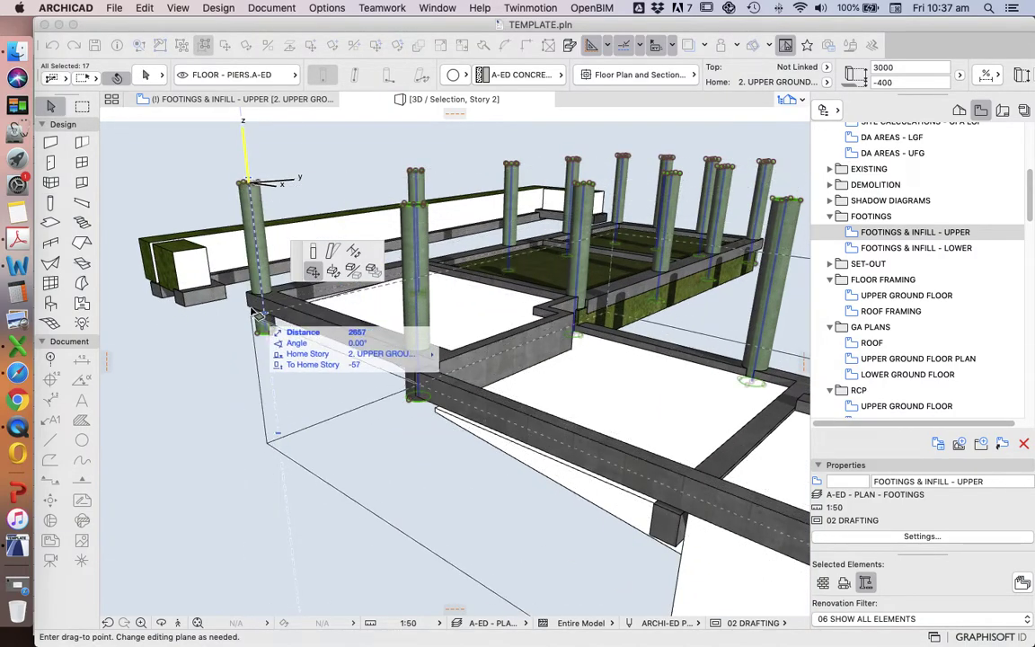
pyautogui.click(274, 393)
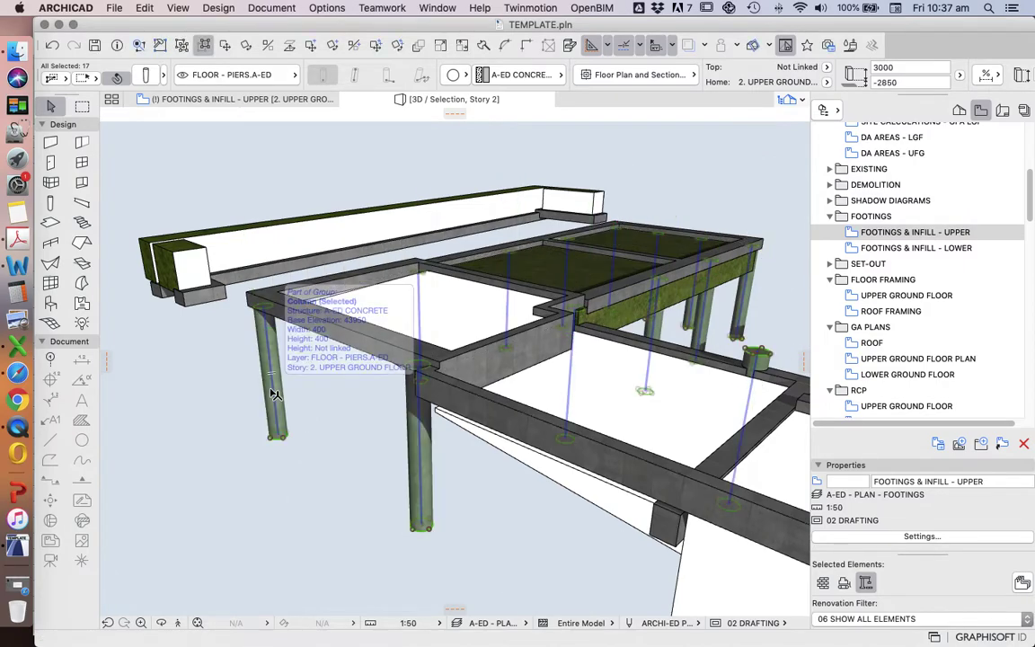
pyautogui.click(160, 623)
pyautogui.moveTo(297, 503); pyautogui.dragTo(303, 339)
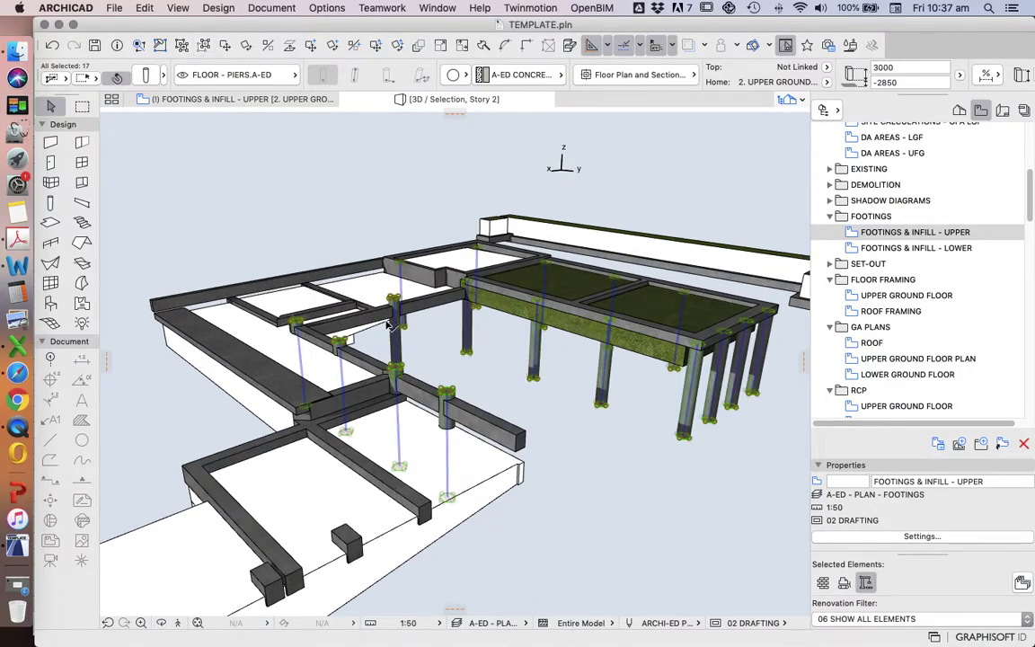
# Select the group of five column piers under the left footing beams
pyautogui.click(306, 223)
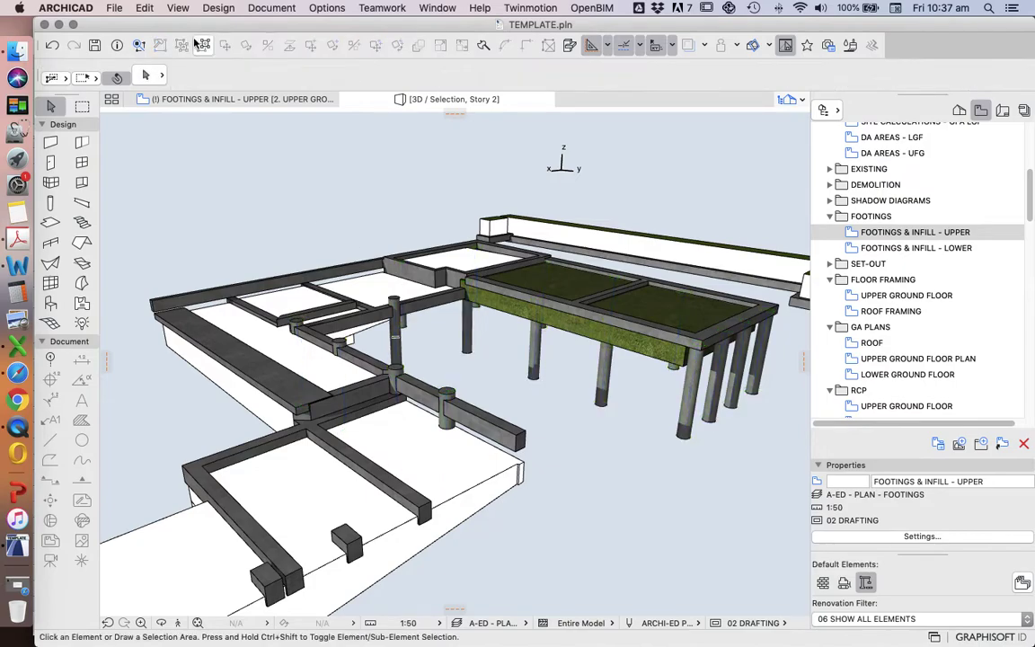
pyautogui.click(401, 351)
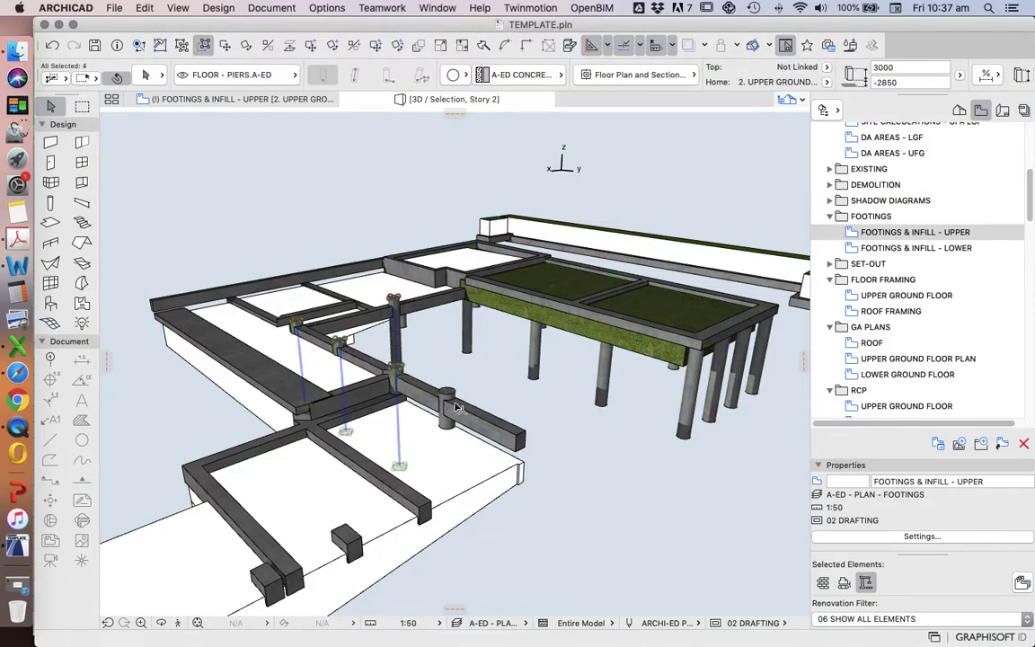
pyautogui.keyDown('shift'); pyautogui.click(398, 370); pyautogui.keyUp('shift')
pyautogui.keyDown('shift'); pyautogui.click(446, 395); pyautogui.keyUp('shift')
pyautogui.keyDown('shift'); pyautogui.click(511, 416); pyautogui.keyUp('shift')
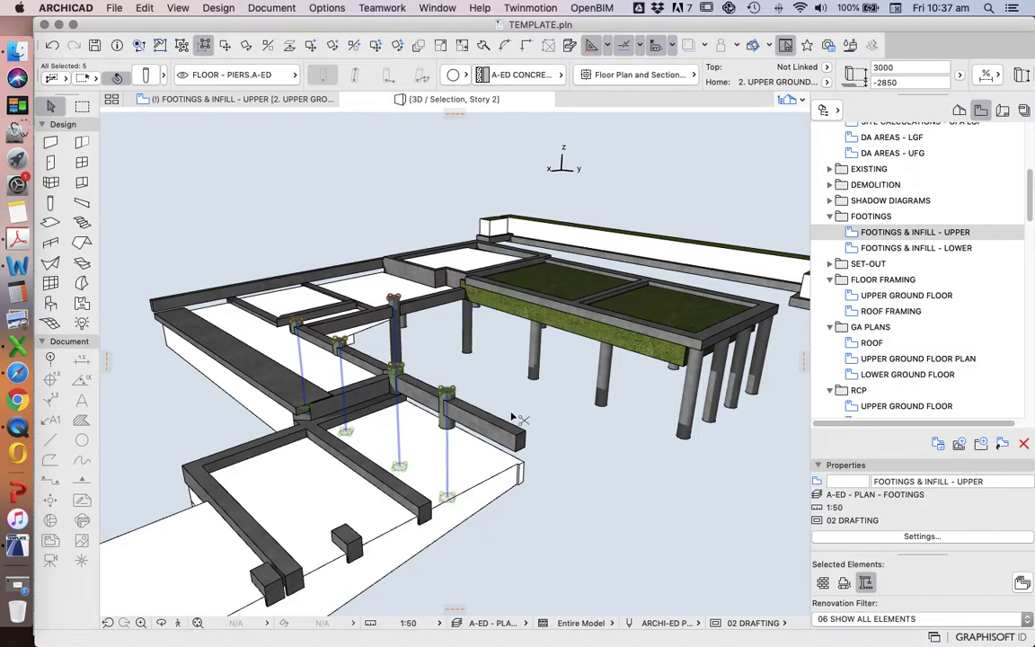
pyautogui.keyDown('shift'); pyautogui.moveTo(144, 565); pyautogui.dragTo(312, 395, button='middle'); pyautogui.keyUp('shift')
pyautogui.keyDown('shift'); pyautogui.moveTo(410, 325); pyautogui.dragTo(274, 275, button='middle'); pyautogui.keyUp('shift')
pyautogui.click(261, 276)
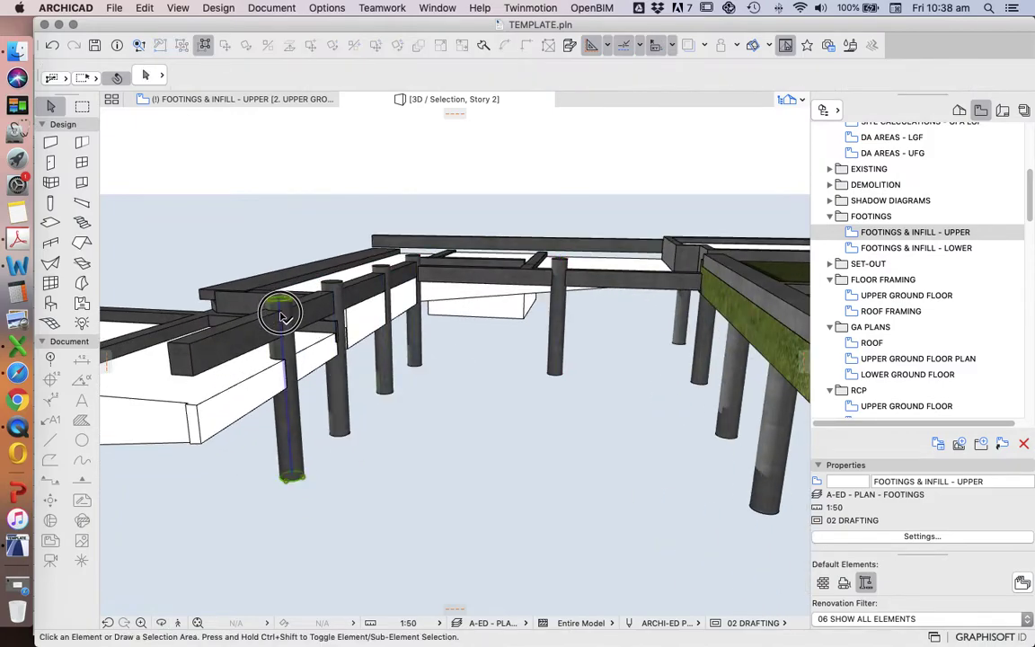
pyautogui.click(281, 316)
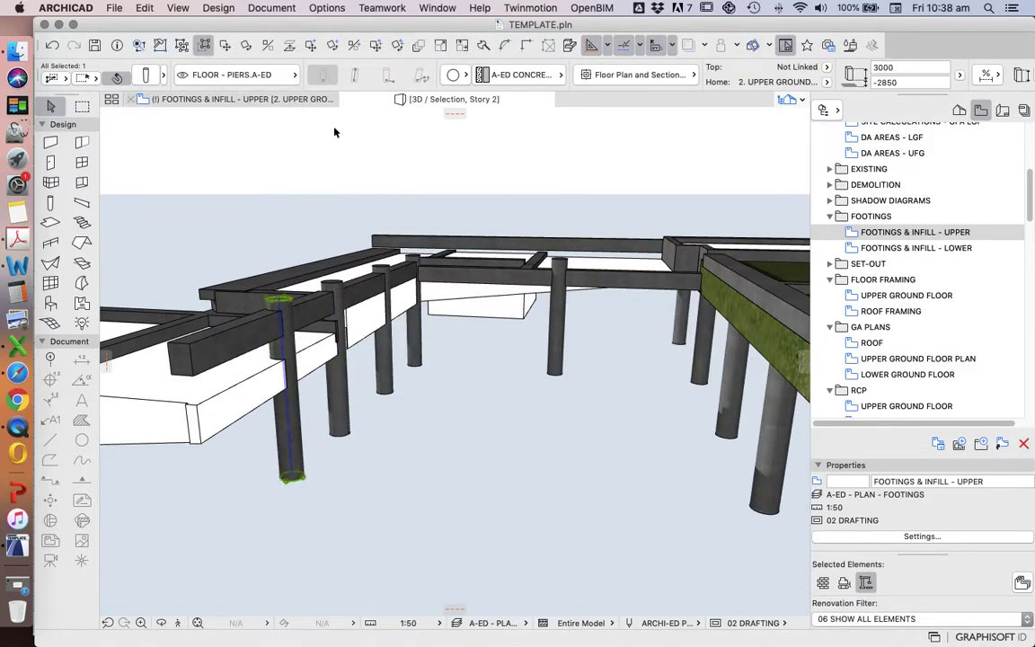
pyautogui.click(205, 45)
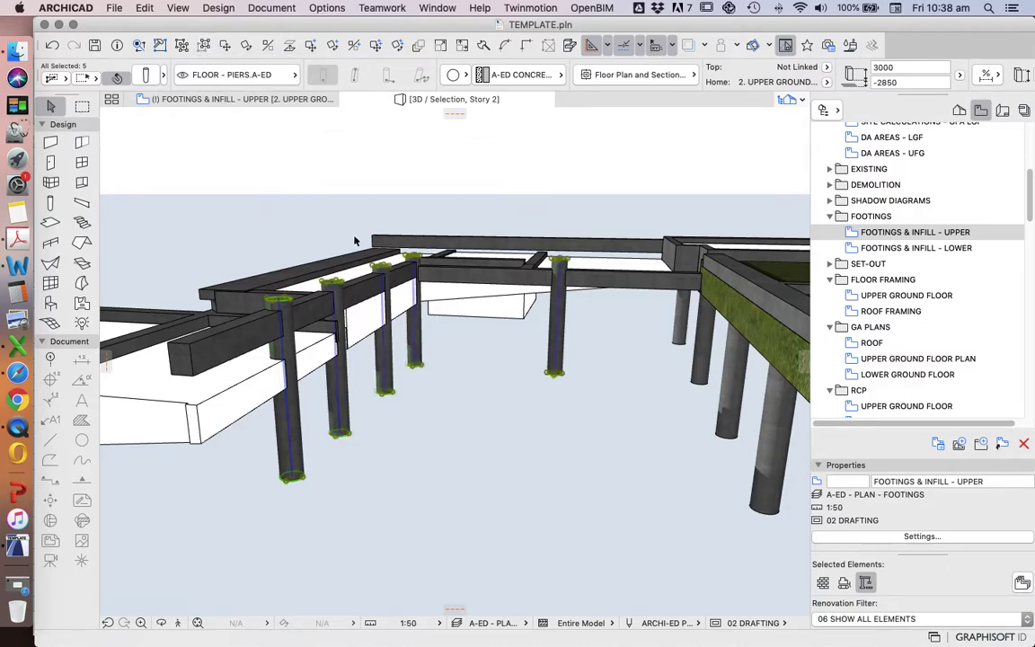
# Move the five piers vertically so their bases sit at -3400 from the home story
pyautogui.click(279, 301)
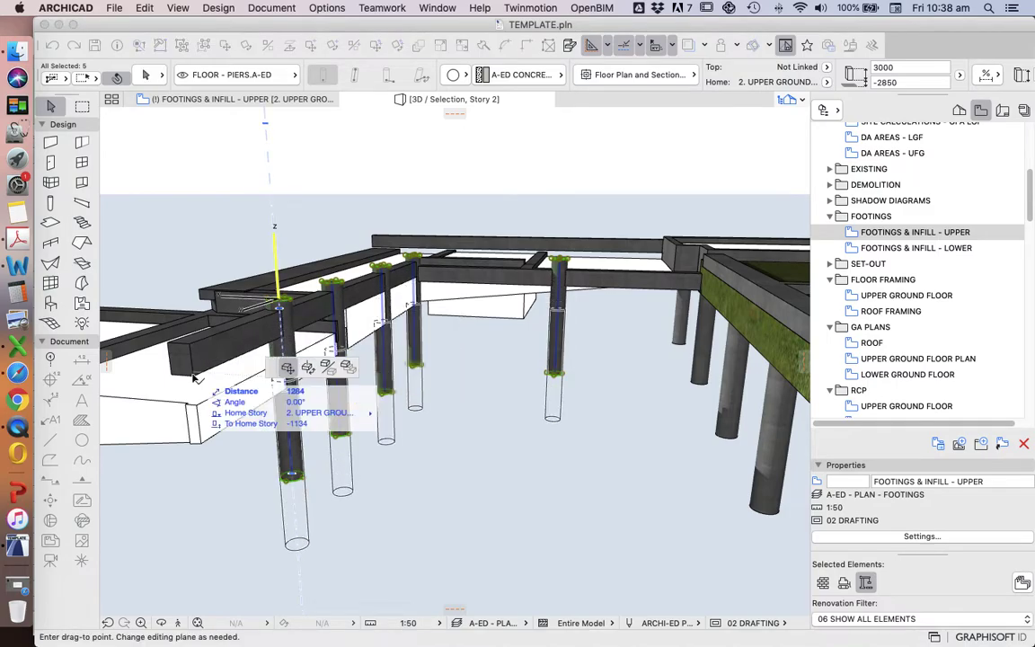
pyautogui.click(422, 230)
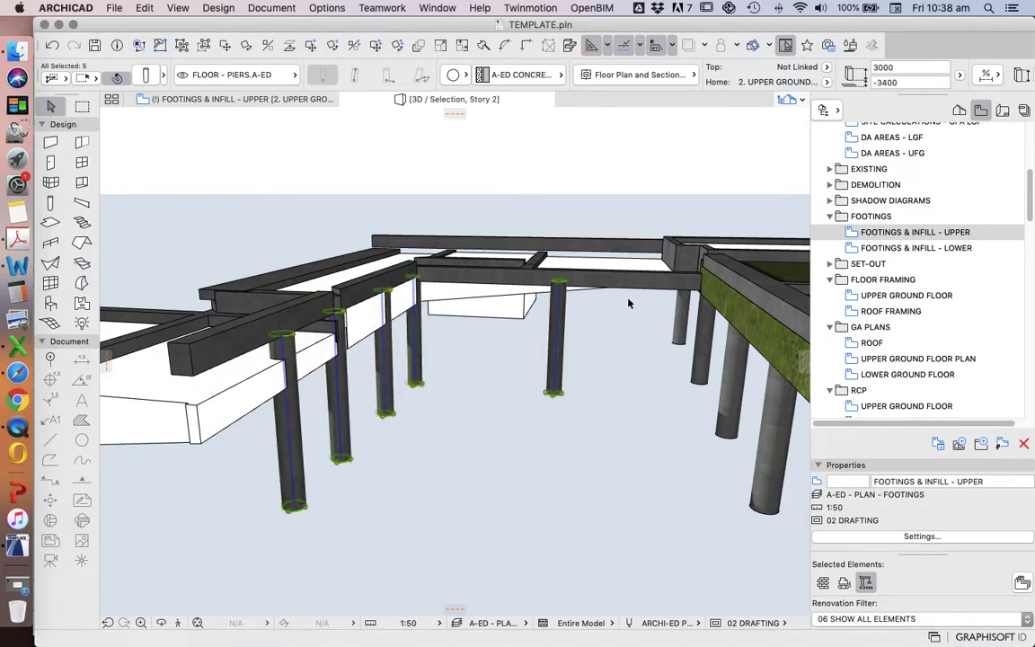
pyautogui.click(579, 449)
pyautogui.moveTo(161, 622); pyautogui.dragTo(584, 378)
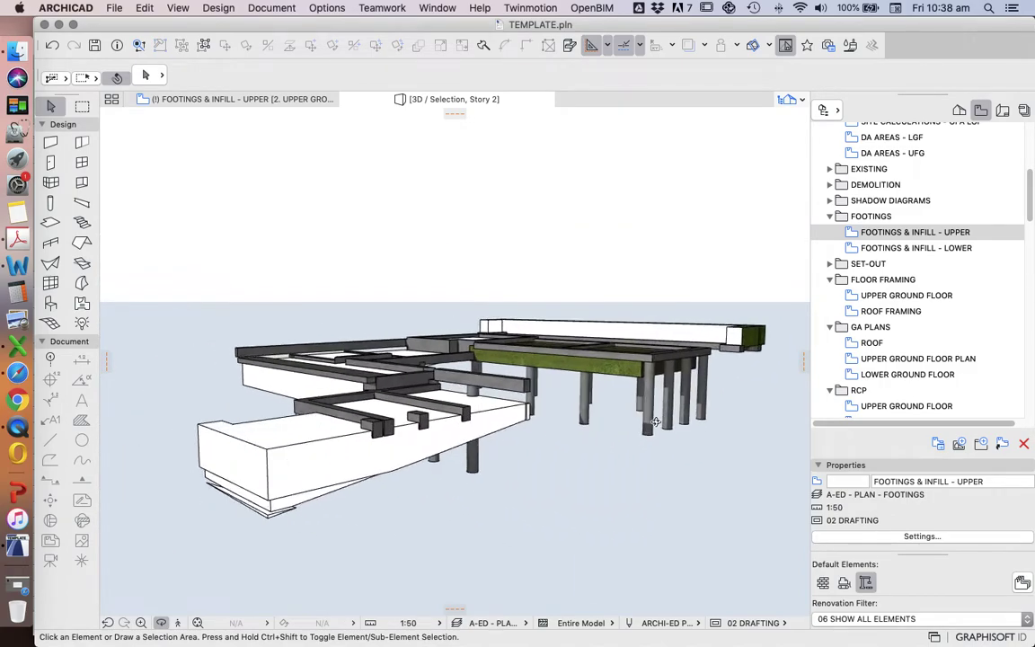
pyautogui.press('Escape')
pyautogui.click(148, 77)
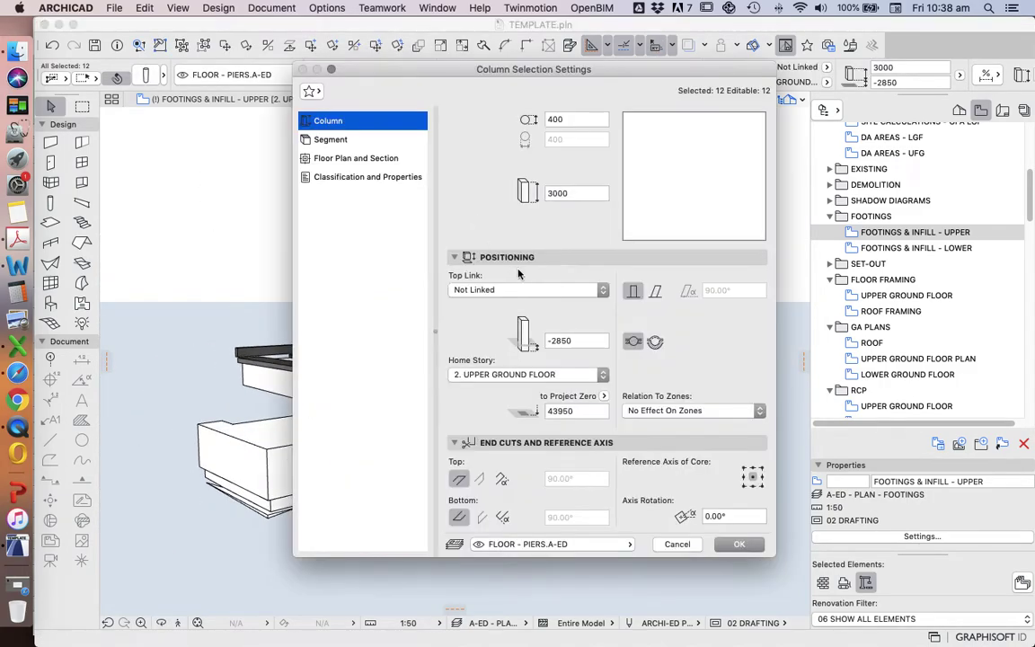
pyautogui.press('Escape')
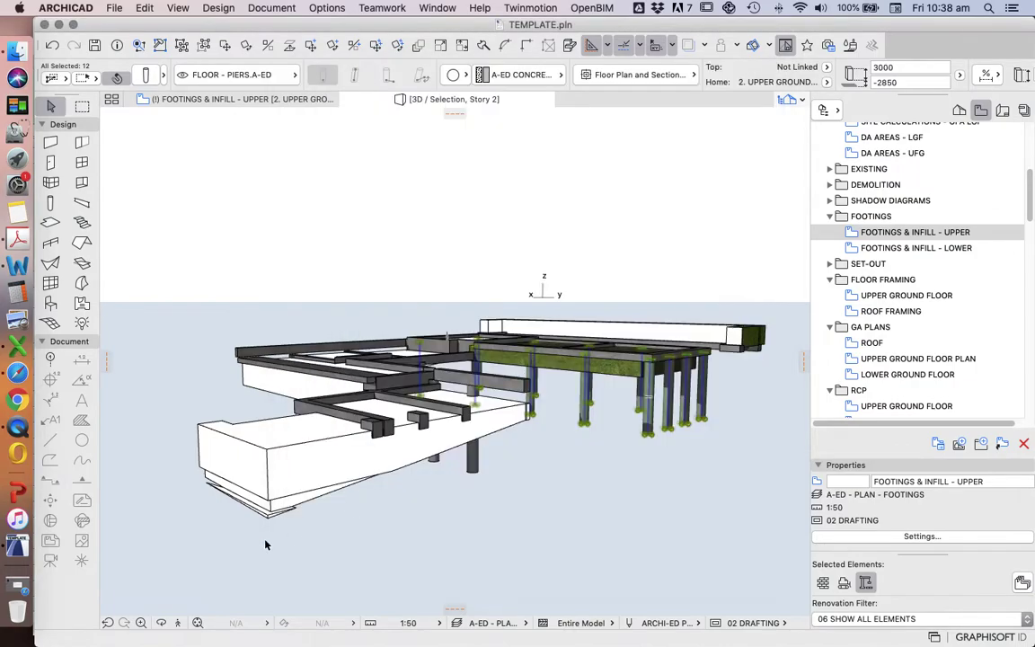
pyautogui.press('Escape')
pyautogui.click(165, 626)
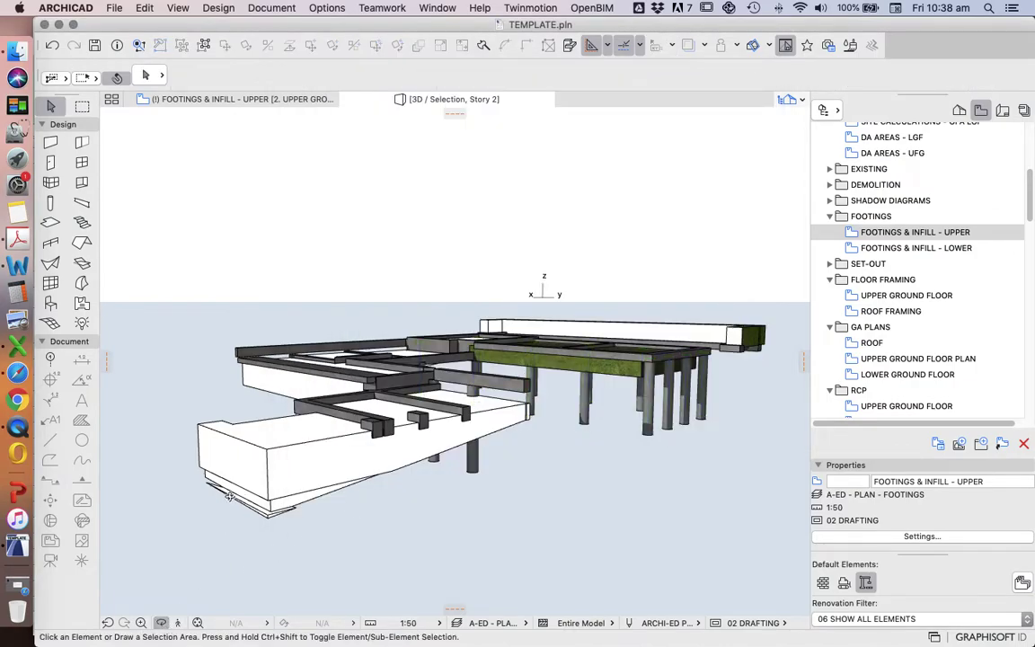
pyautogui.moveTo(207, 447); pyautogui.dragTo(341, 427)
pyautogui.click(356, 421)
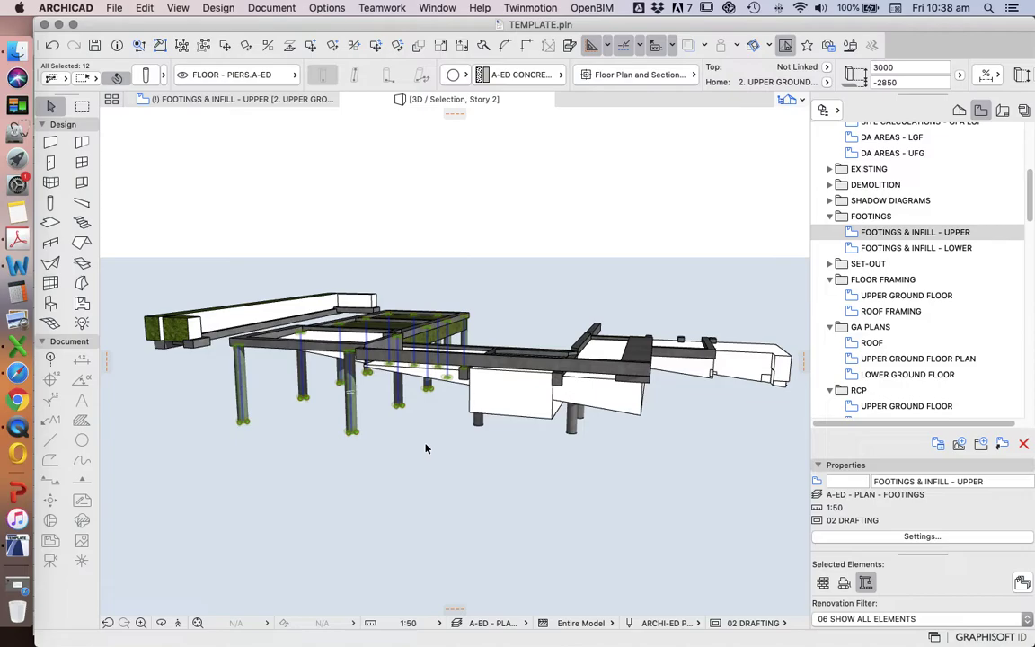
pyautogui.press('Escape')
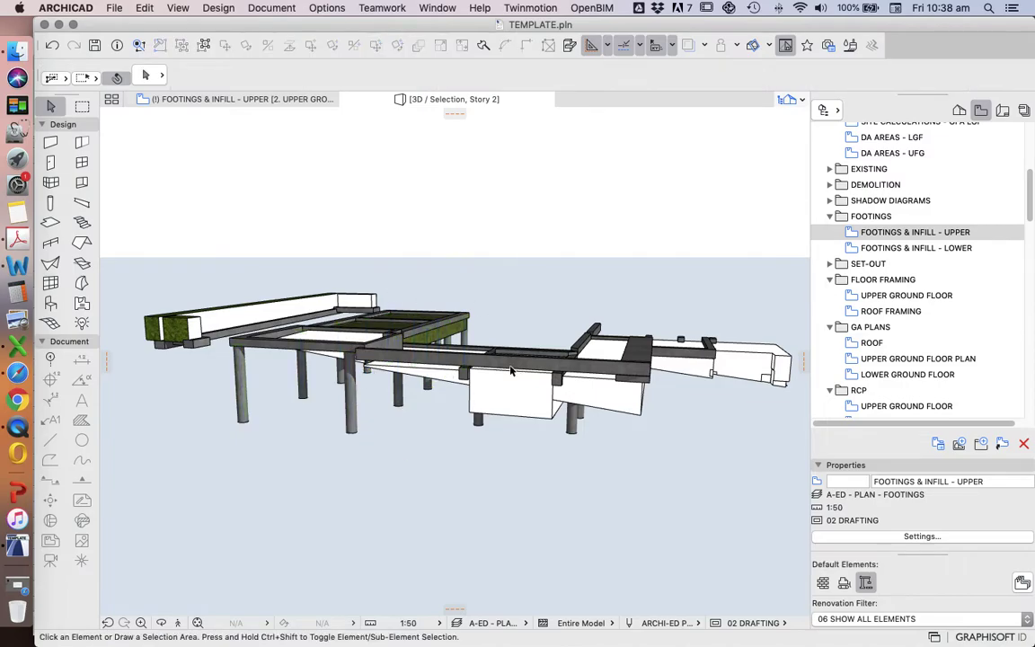
pyautogui.click(161, 623)
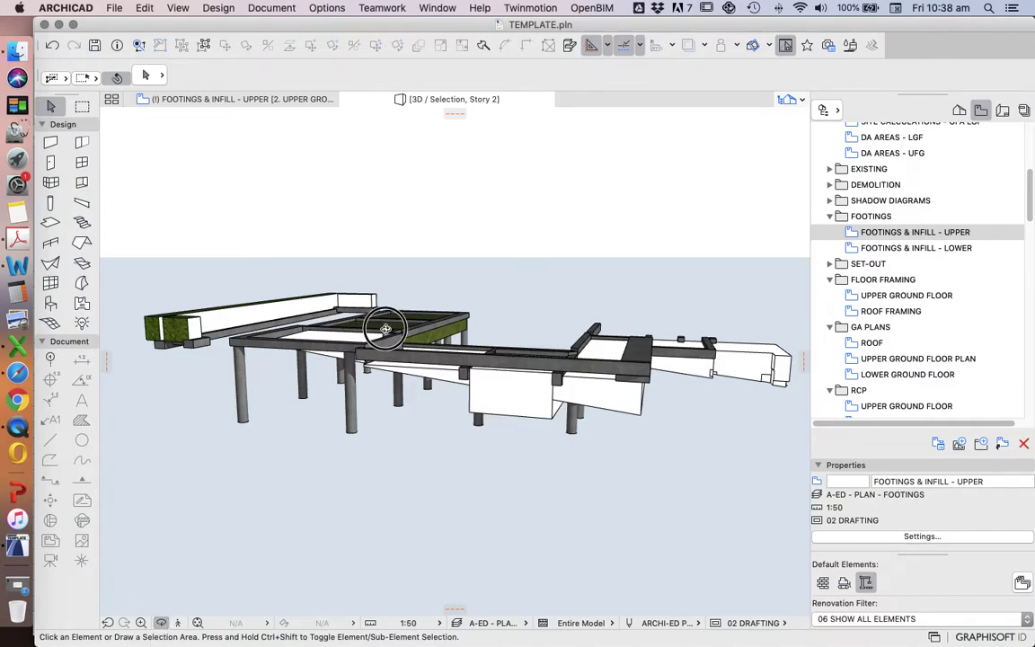
pyautogui.moveTo(438, 335); pyautogui.dragTo(381, 361)
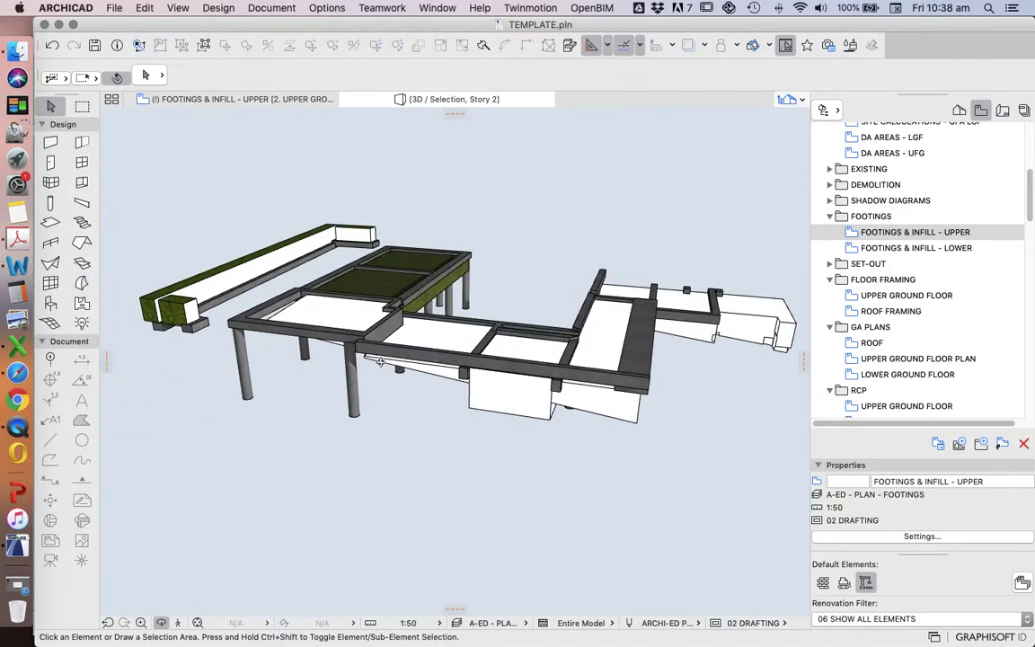
pyautogui.press('Escape')
pyautogui.press('super+l')
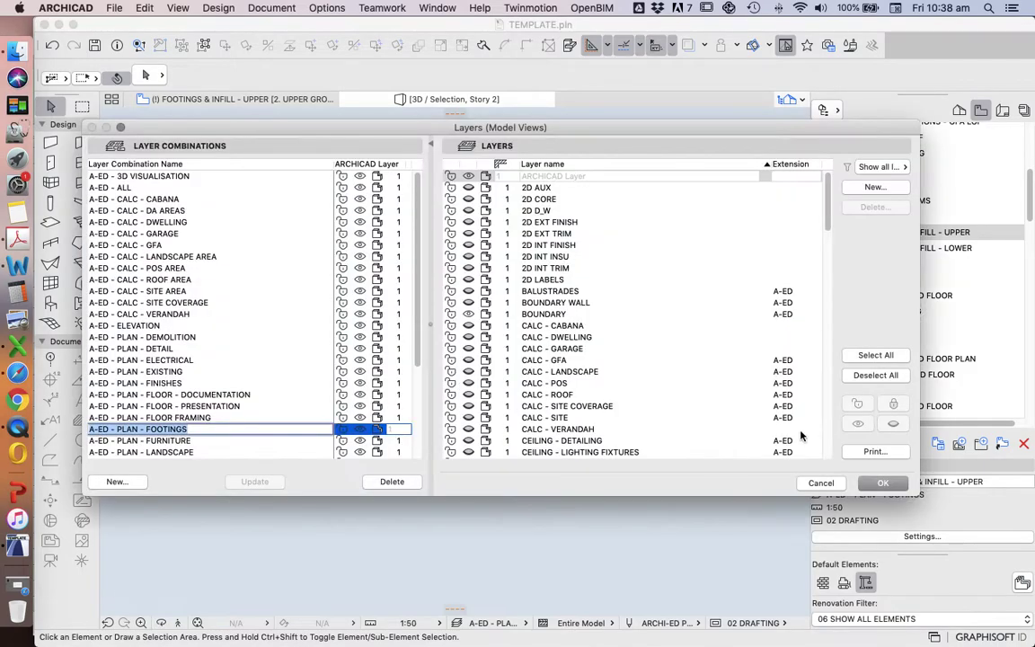
pyautogui.scroll(-15, 666, 377)
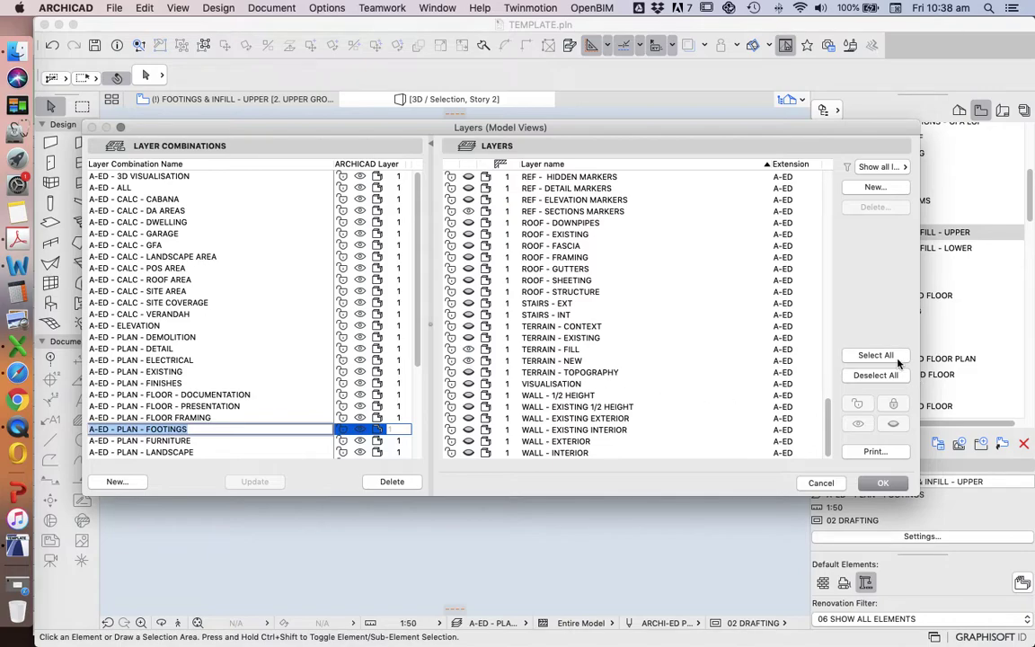
pyautogui.press('Return')
pyautogui.scroll(-3, 440, 404)
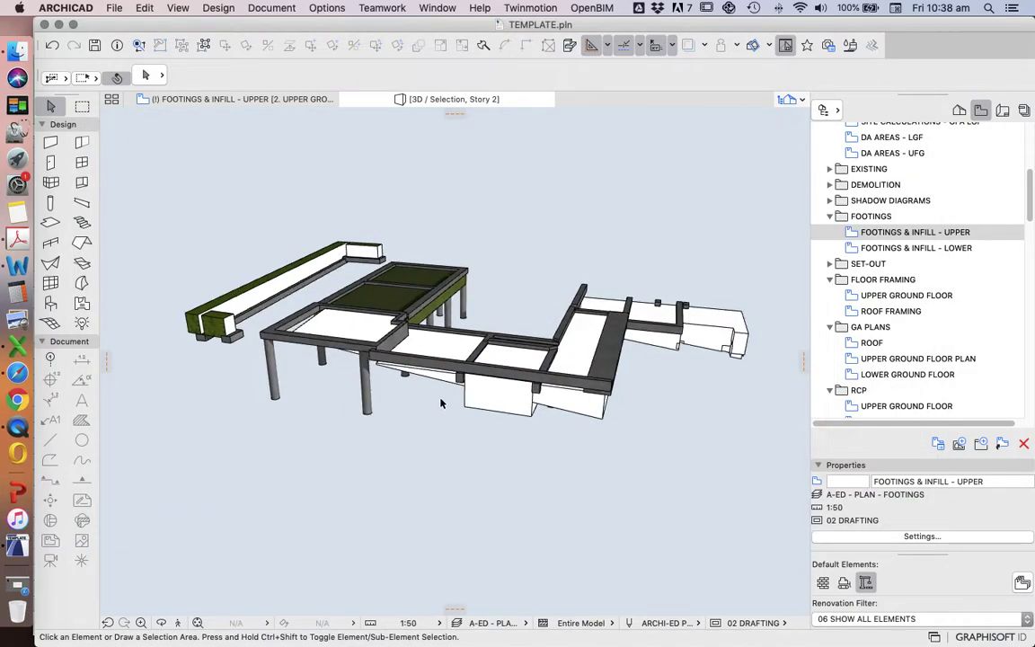
# Show All in 3D and orbit to see the footings within the site terrain
pyautogui.click(177, 7)
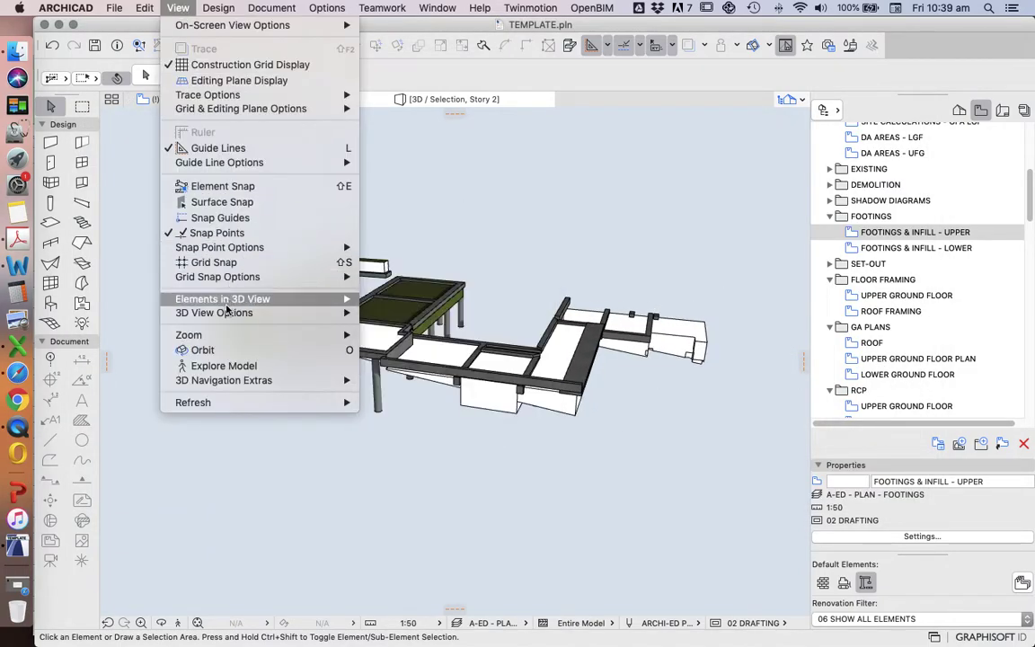
pyautogui.moveTo(225, 313)
pyautogui.press('Escape')
pyautogui.rightClick(494, 196)
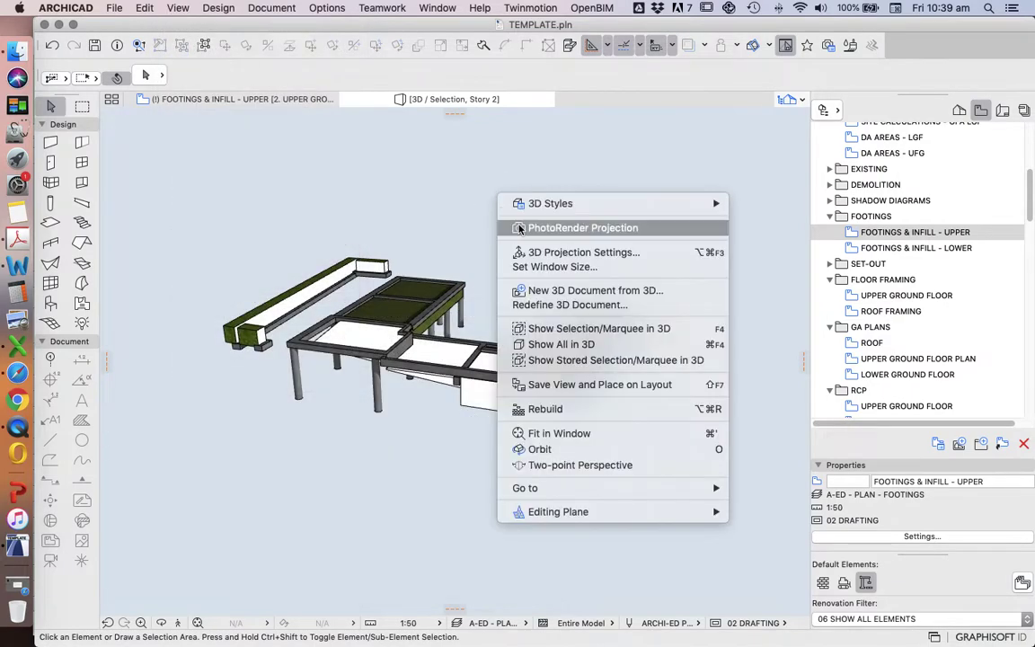
pyautogui.click(590, 344)
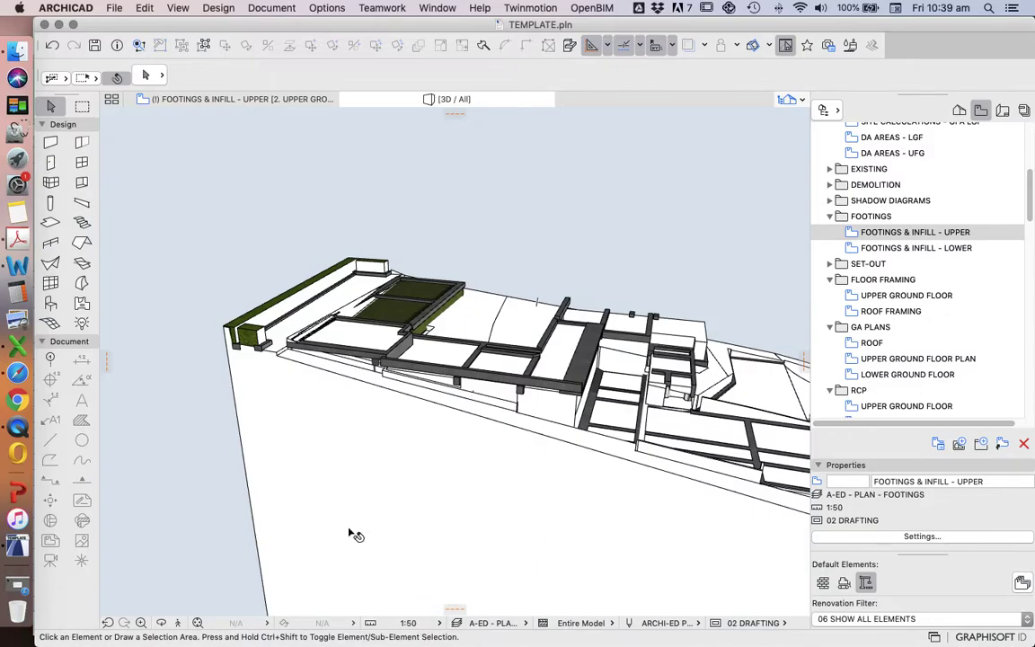
pyautogui.click(161, 622)
pyautogui.moveTo(554, 432); pyautogui.dragTo(579, 435)
pyautogui.moveTo(640, 473)
pyautogui.mouseDown()
pyautogui.moveTo(557, 499)
pyautogui.moveTo(647, 428)
pyautogui.moveTo(636, 476)
pyautogui.mouseUp()
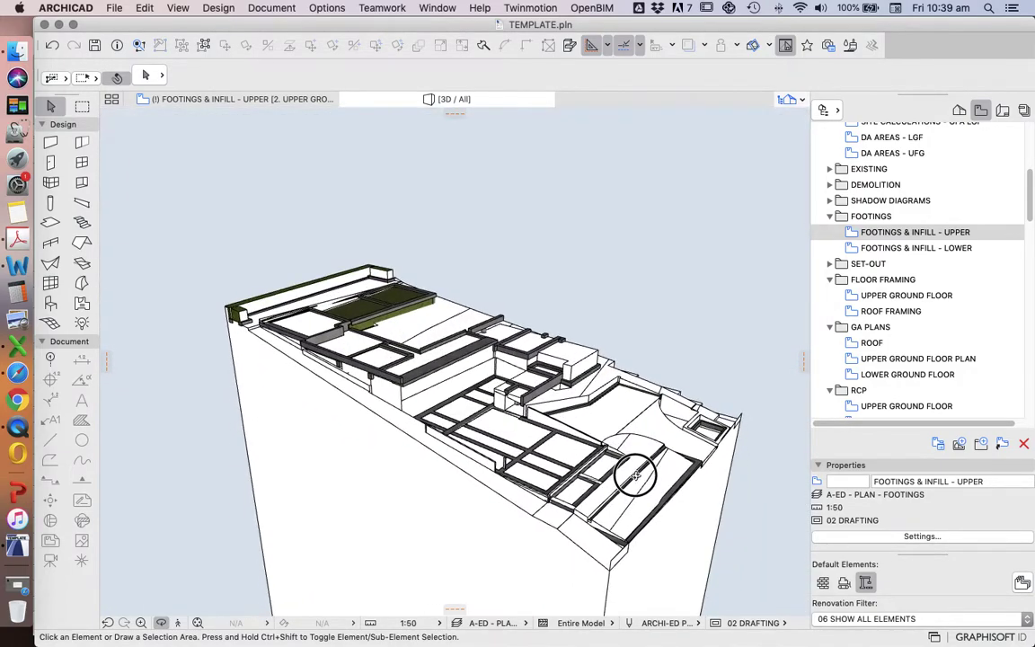